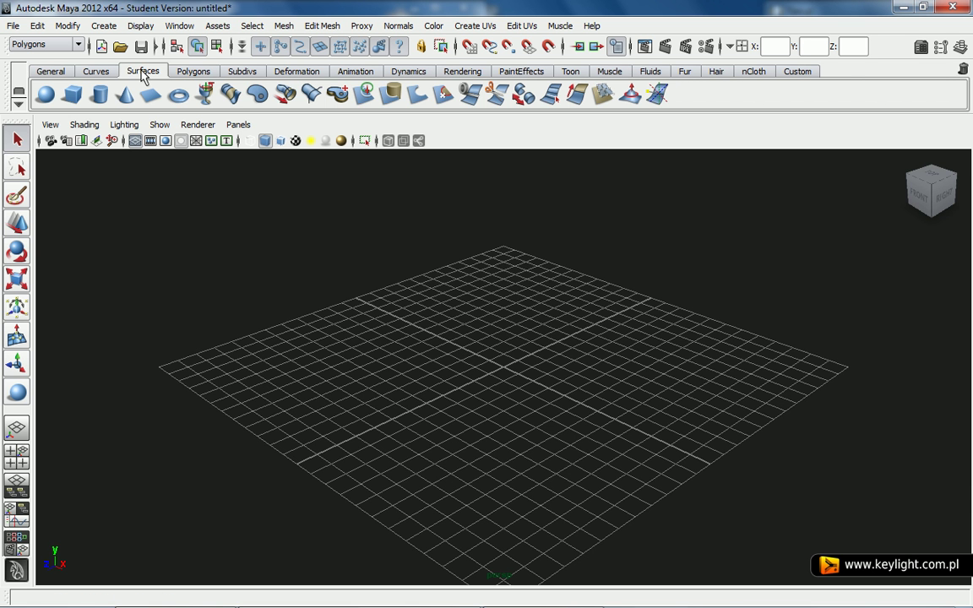
# Step: Compare the Polygons, Subdivs and Surfaces shelf tools, ending on the Polygons shelf
pyautogui.click(195, 74)
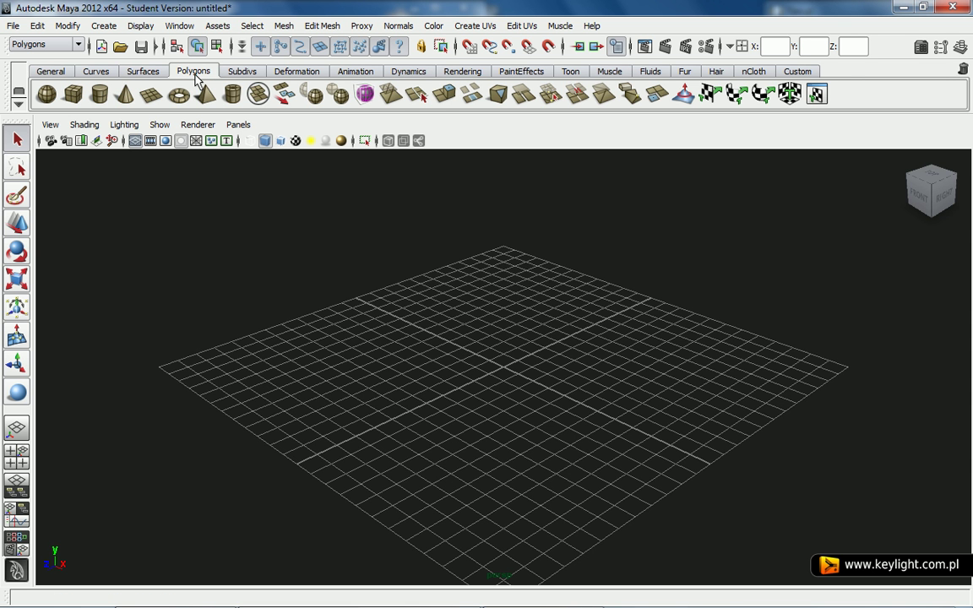
pyautogui.click(242, 71)
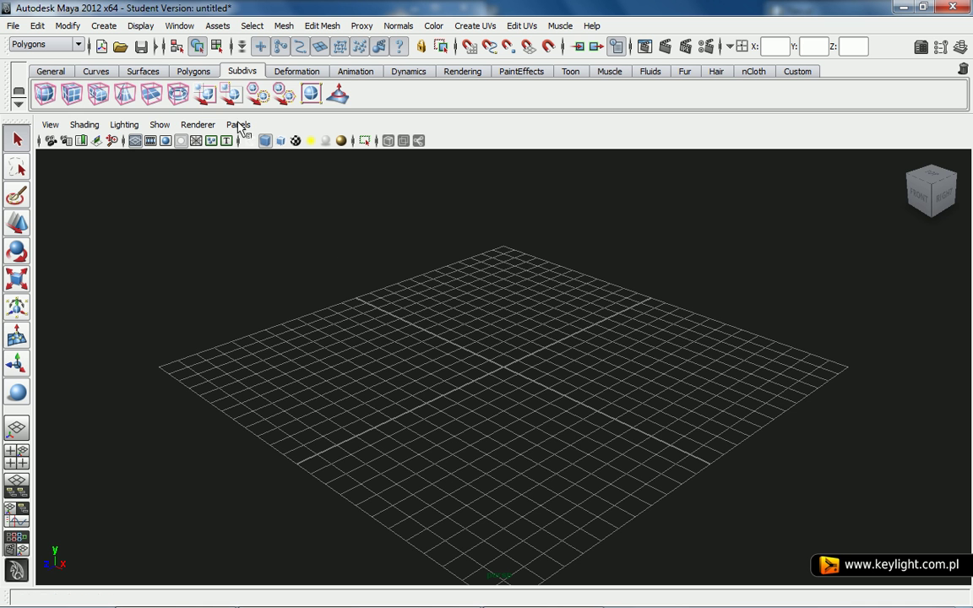
pyautogui.click(140, 72)
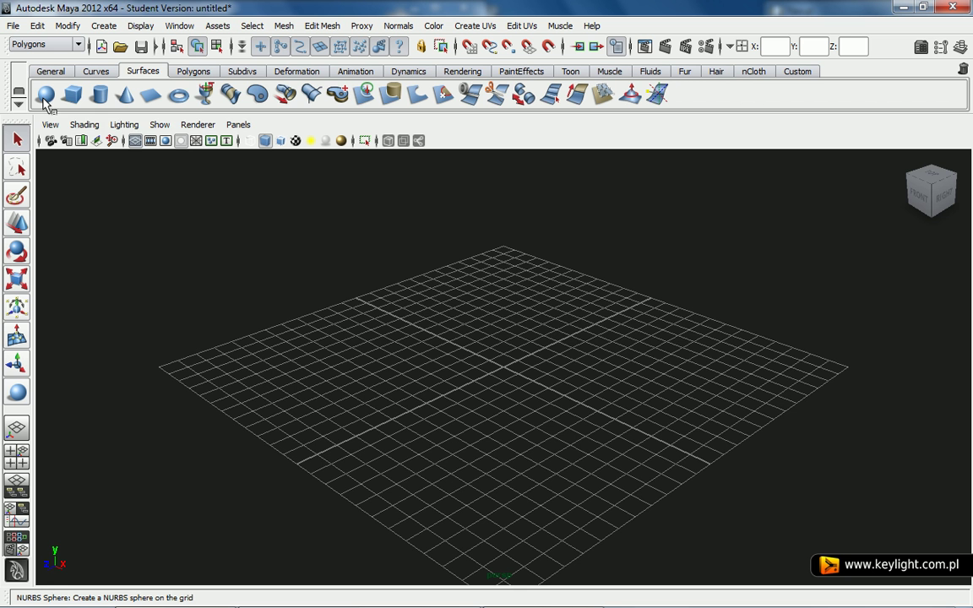
pyautogui.click(187, 75)
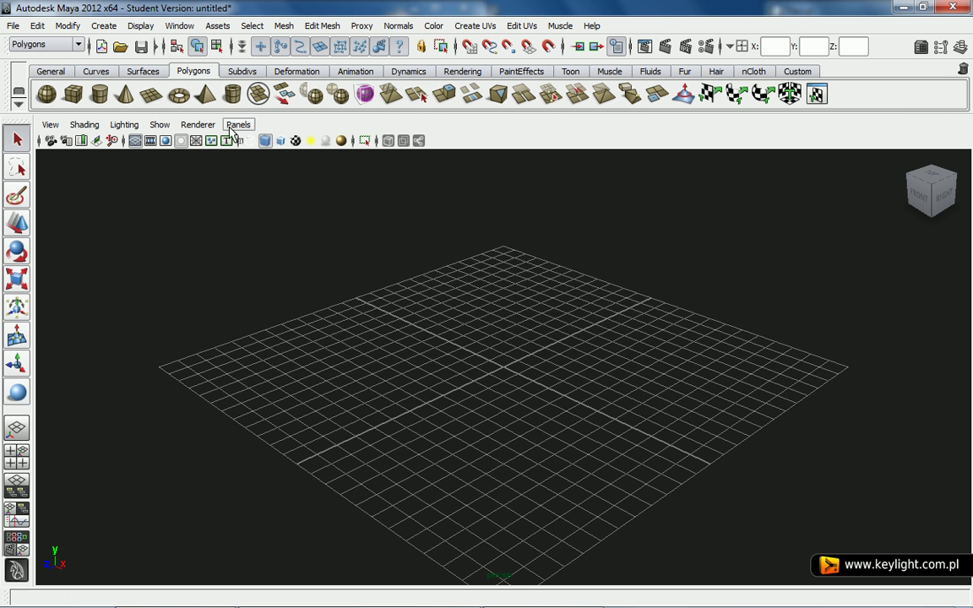
pyautogui.click(243, 72)
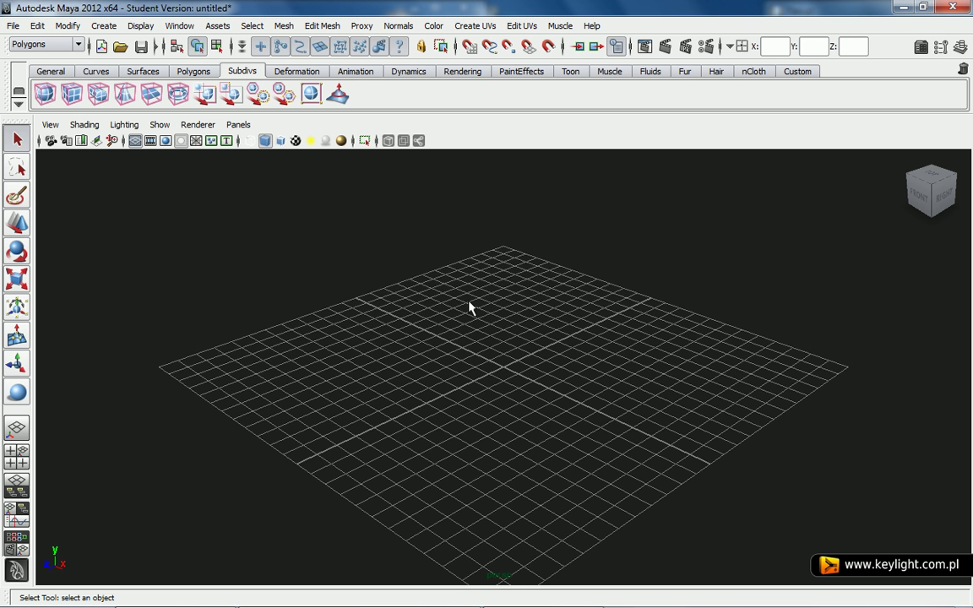
pyautogui.click(191, 74)
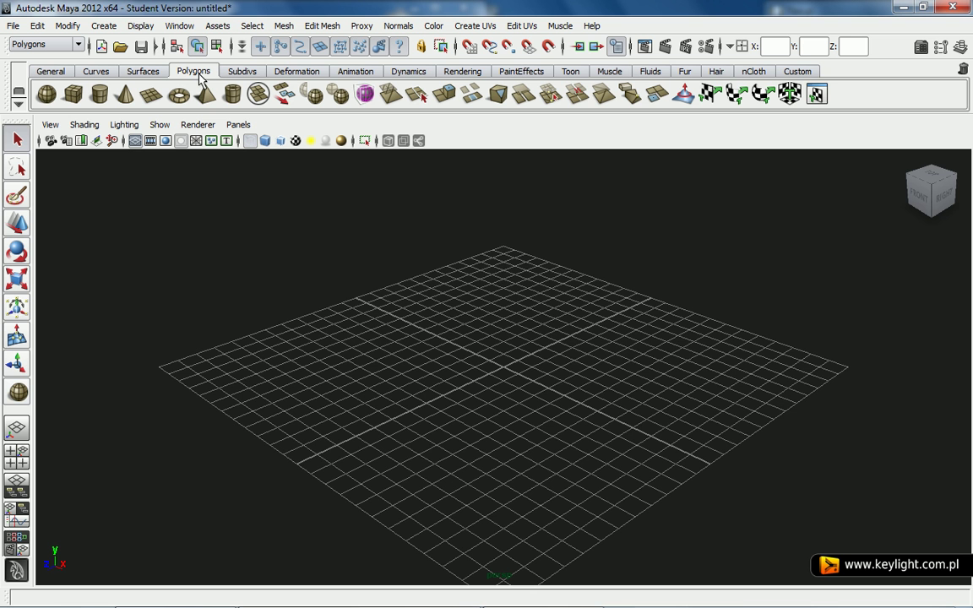
# Step: Drag out a large polygon sphere, pSphere1, at the grid centre, then return to the Select Tool
pyautogui.click(46, 94)
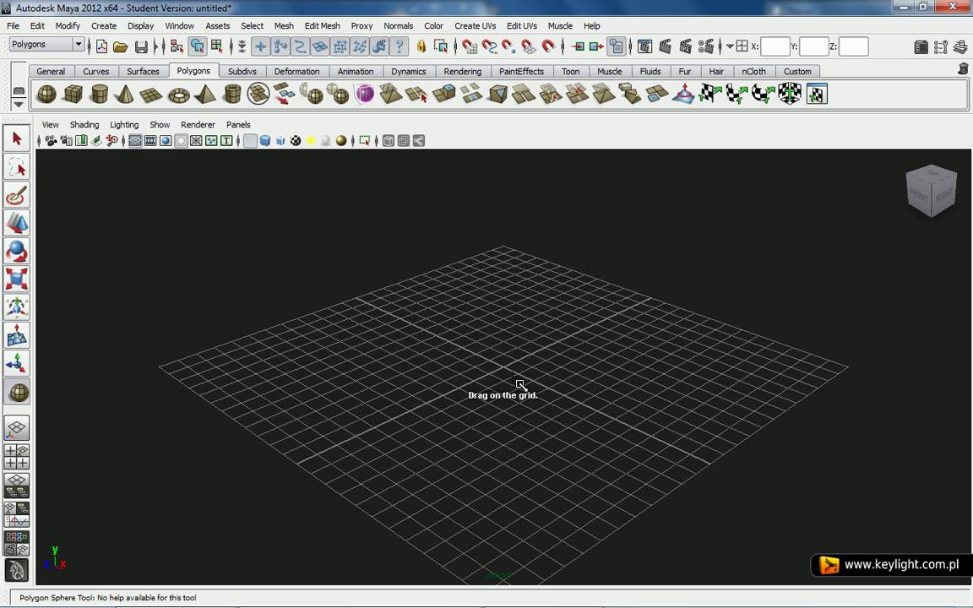
pyautogui.moveTo(508, 369); pyautogui.dragTo(651, 419)
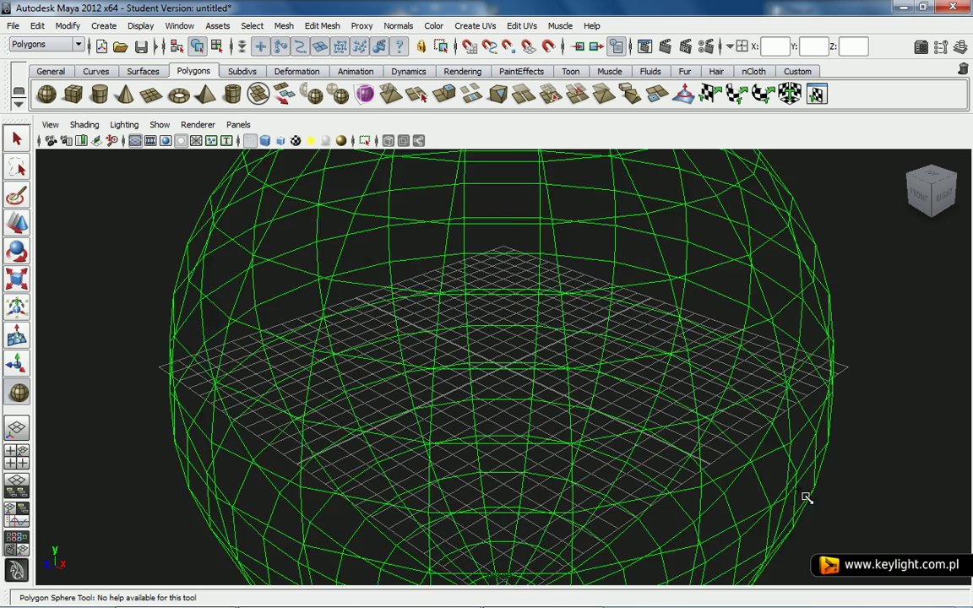
pyautogui.moveTo(651, 420)
pyautogui.mouseDown()
pyautogui.moveTo(523, 383)
pyautogui.moveTo(739, 457)
pyautogui.moveTo(540, 376)
pyautogui.moveTo(790, 472)
pyautogui.moveTo(548, 391)
pyautogui.moveTo(682, 426)
pyautogui.moveTo(610, 400)
pyautogui.moveTo(700, 434)
pyautogui.mouseUp()
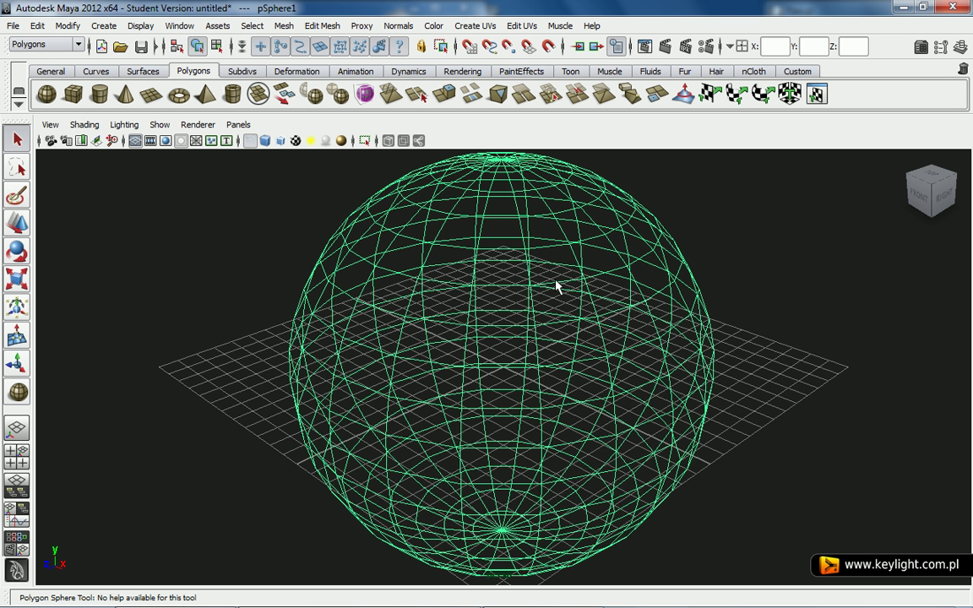
pyautogui.press('q')
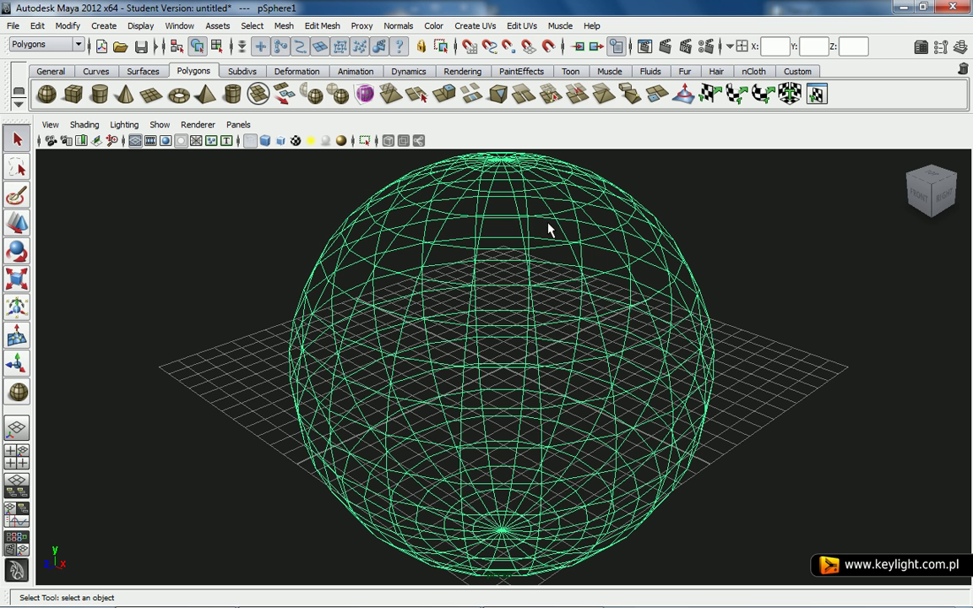
# Step: Show pSphere1 with Smooth Shade All, briefly compare Wireframe, then return to smooth shading
pyautogui.click(267, 143)
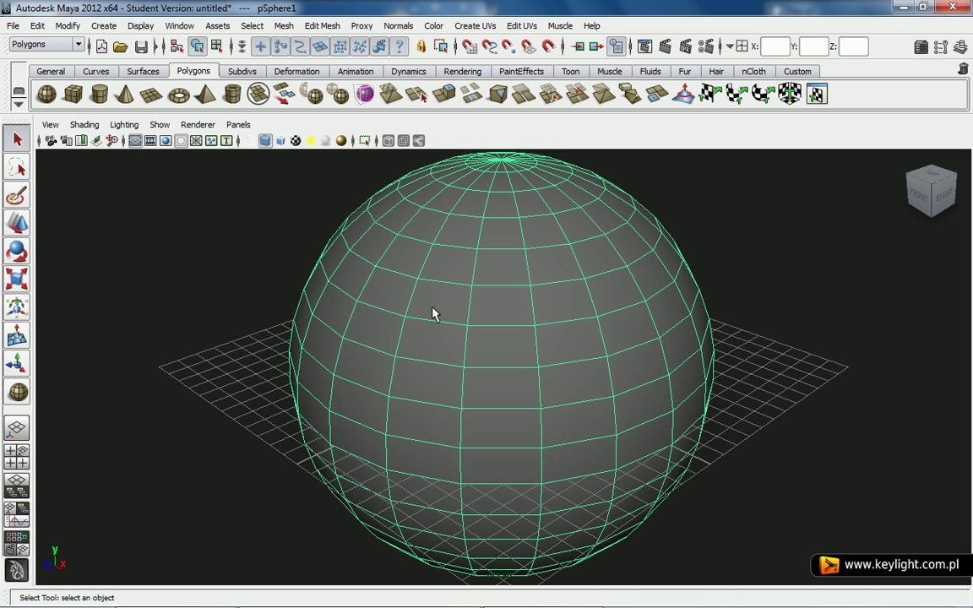
pyautogui.click(252, 144)
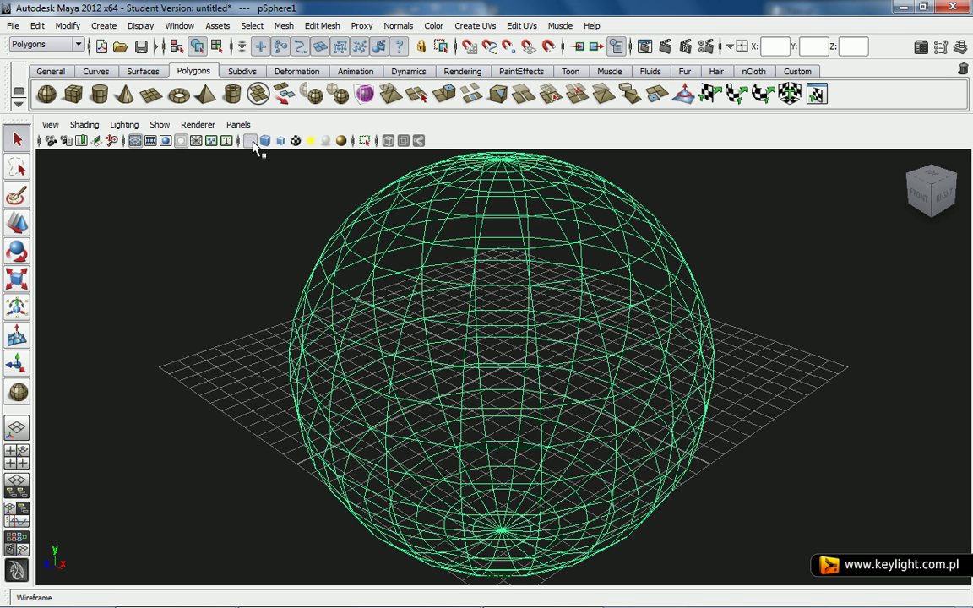
pyautogui.click(266, 144)
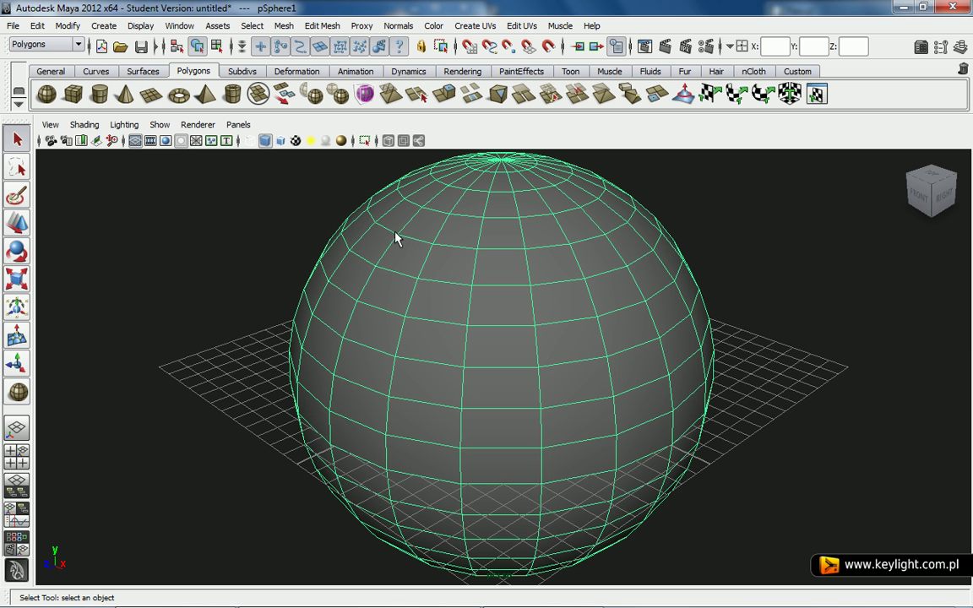
# Step: Tear off the Shading menu into a floating panel beside the sphere, comparing wireframe and smooth shading
pyautogui.click(81, 129)
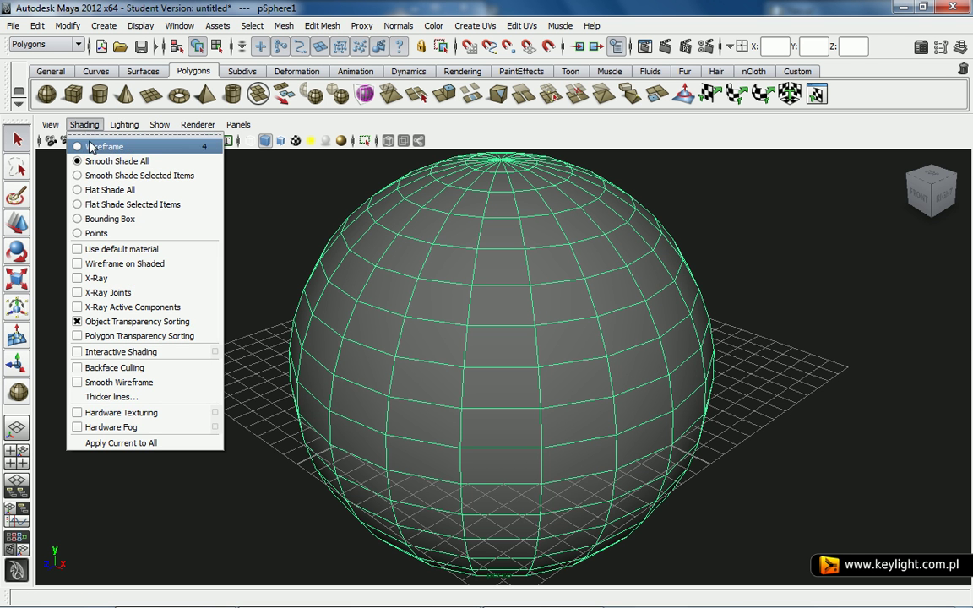
pyautogui.click(123, 130)
pyautogui.moveTo(124, 116); pyautogui.dragTo(159, 205)
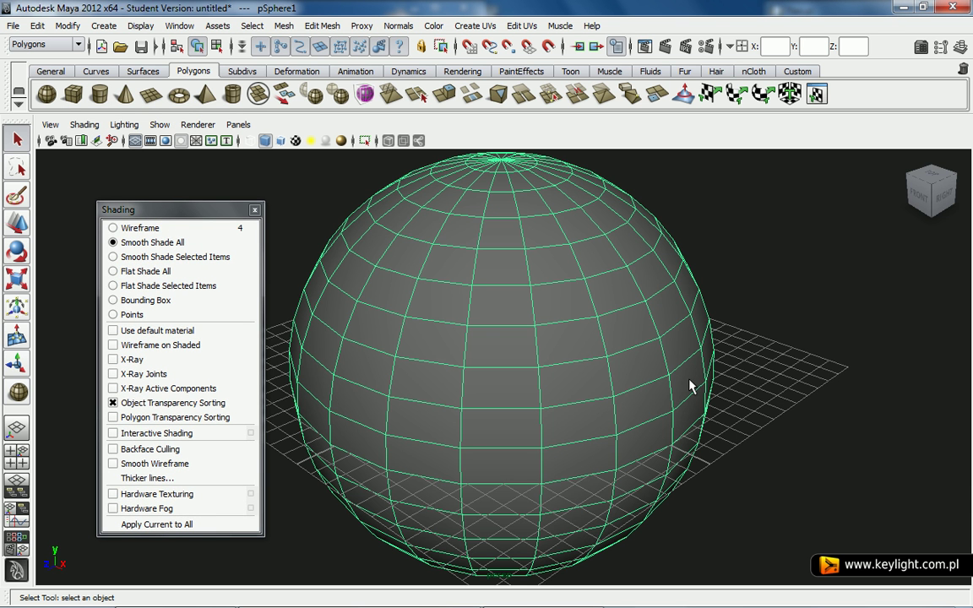
pyautogui.click(166, 229)
pyautogui.click(173, 242)
pyautogui.click(265, 141)
pyautogui.click(281, 141)
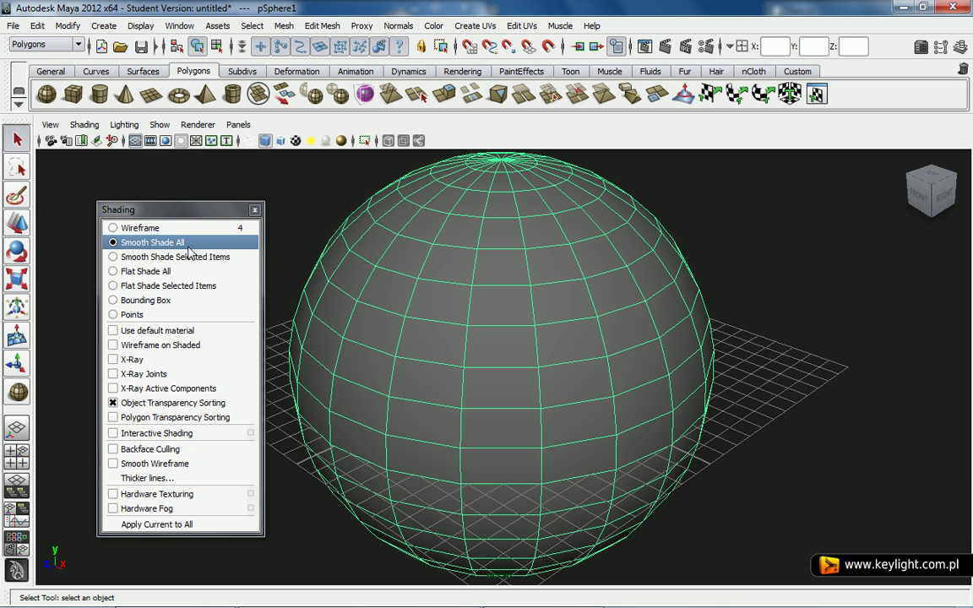
# Step: Preview Flat Shade All, Bounding Box and Points displays, and toggle X-Ray on and off
pyautogui.click(194, 272)
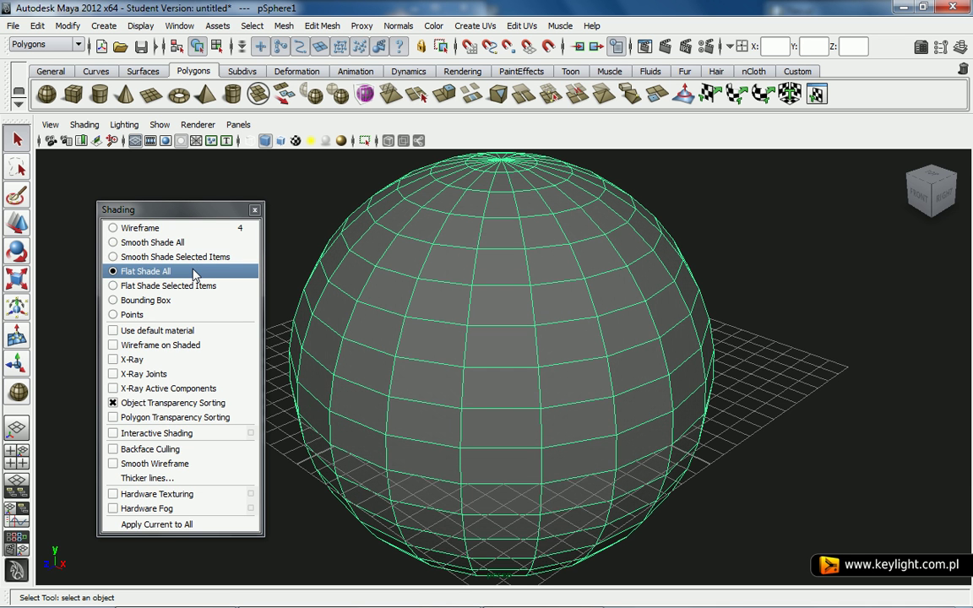
pyautogui.click(190, 301)
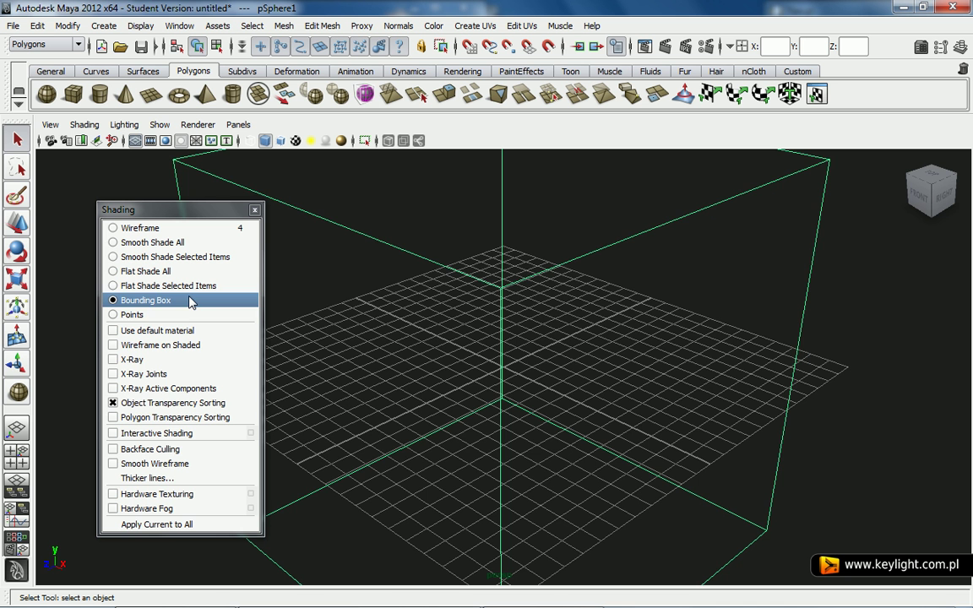
pyautogui.click(191, 316)
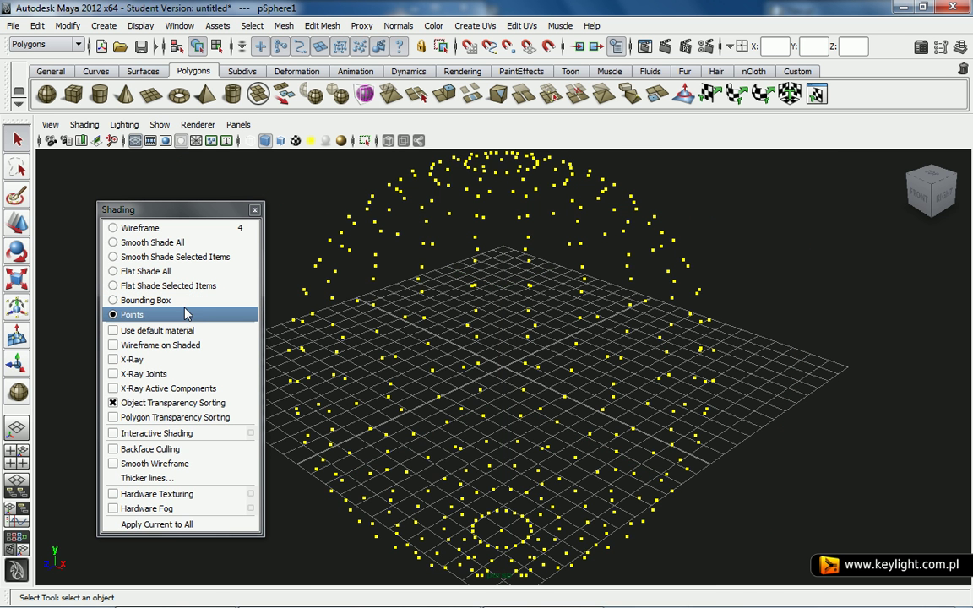
pyautogui.click(190, 359)
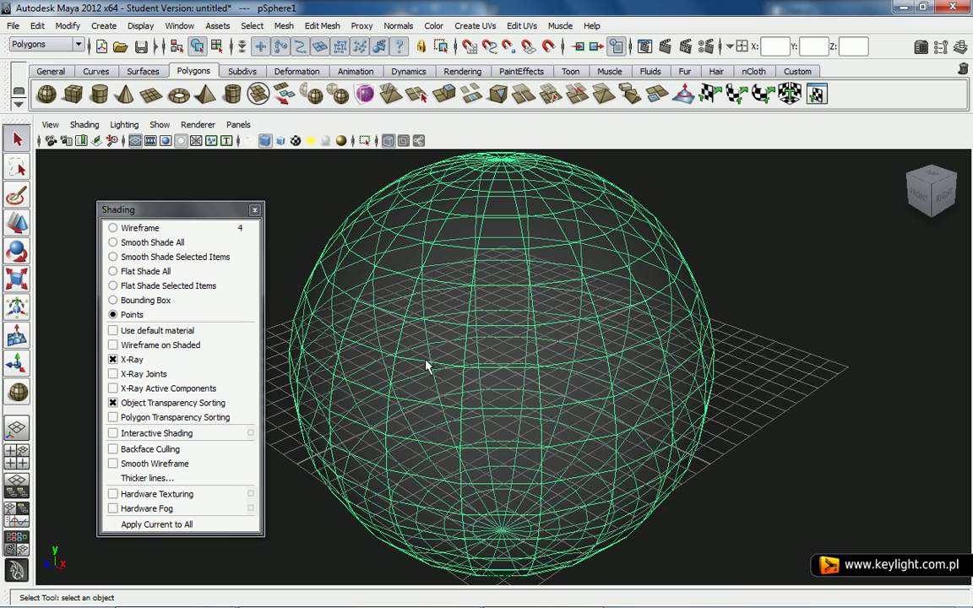
pyautogui.click(169, 360)
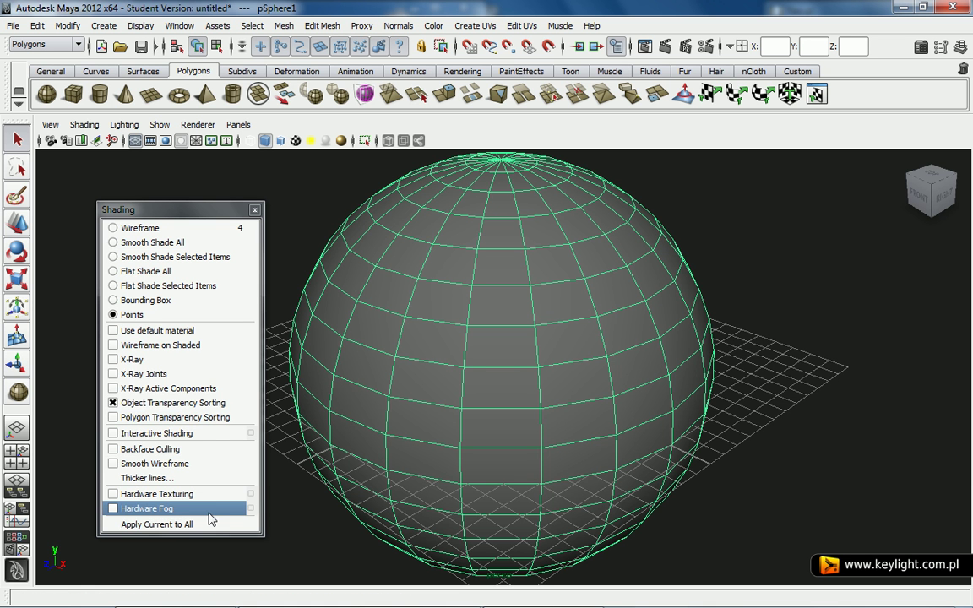
# Step: Toggle smooth wireframe lines, flip between wireframe (4) and smooth shading (5), then deselect the sphere
pyautogui.click(169, 464)
pyautogui.click(175, 464)
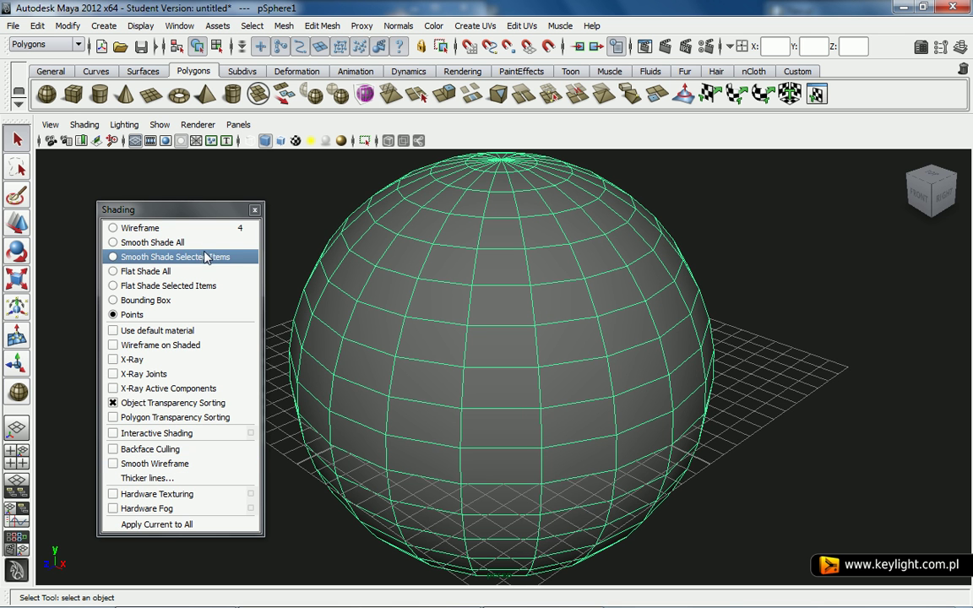
pyautogui.click(176, 242)
pyautogui.press('4')
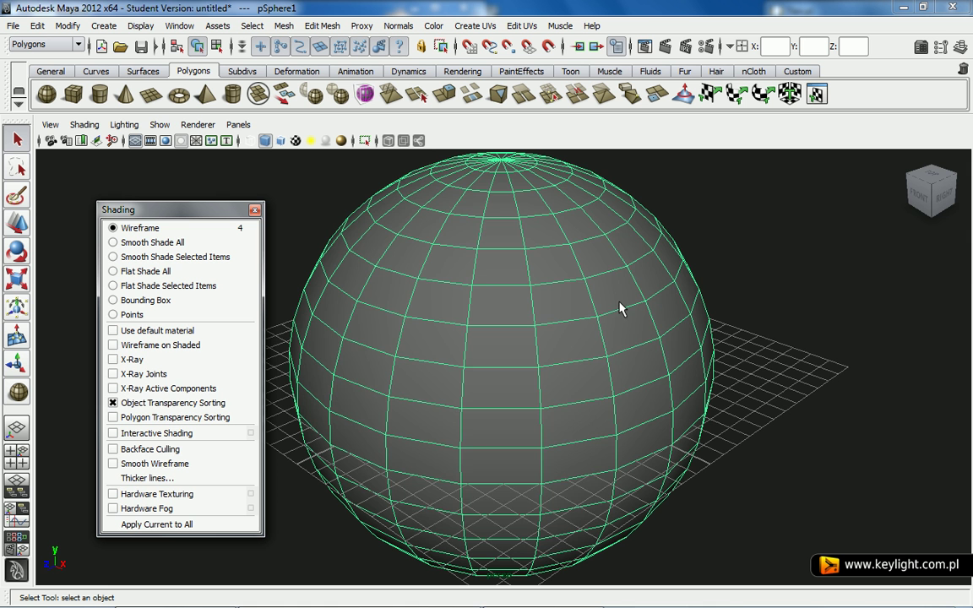
pyautogui.press('4')
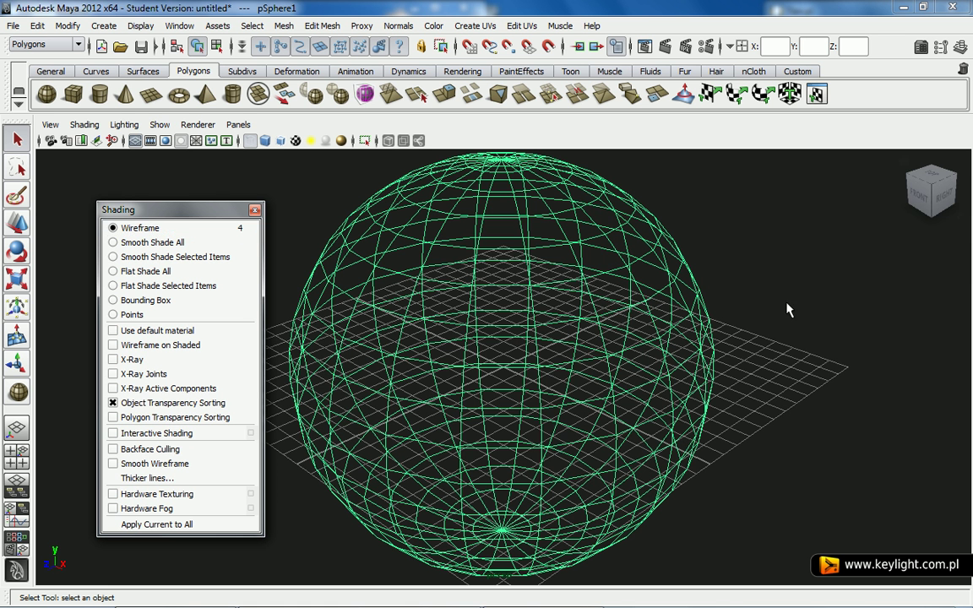
pyautogui.press('5')
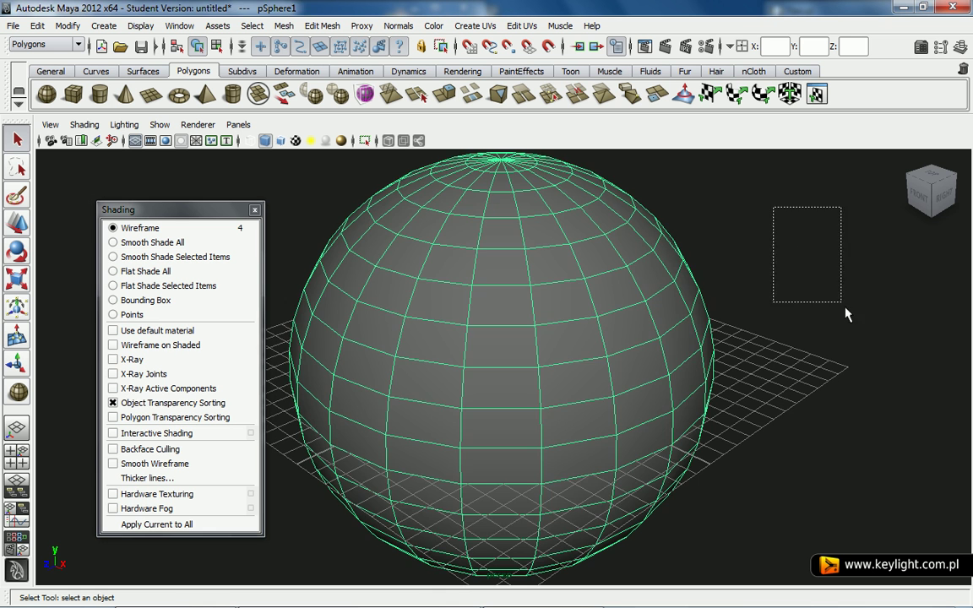
pyautogui.moveTo(771, 206); pyautogui.dragTo(841, 304)
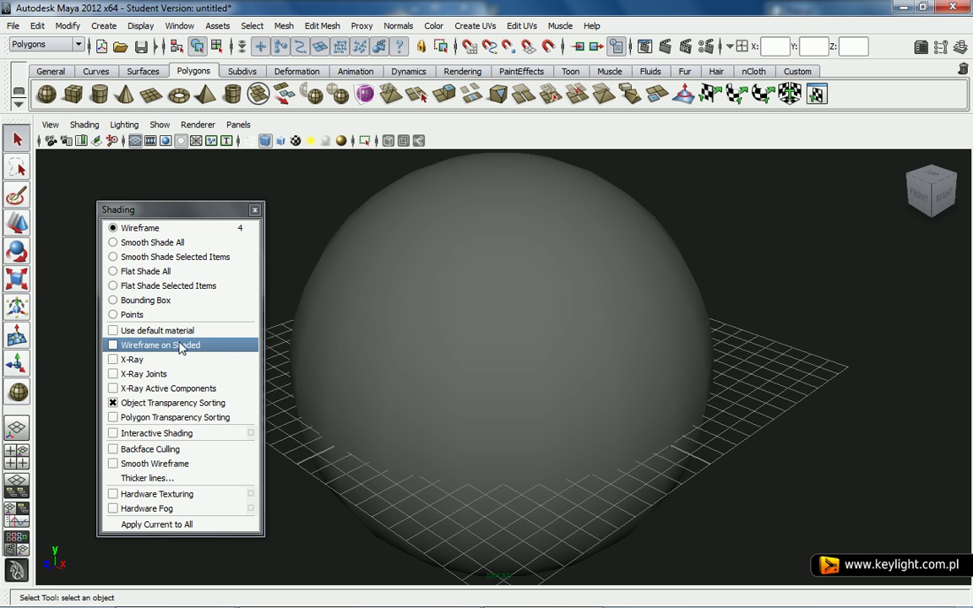
# Step: Try Wireframe on Shaded on and off, close the floating Shading panel, and reselect the sphere
pyautogui.click(235, 345)
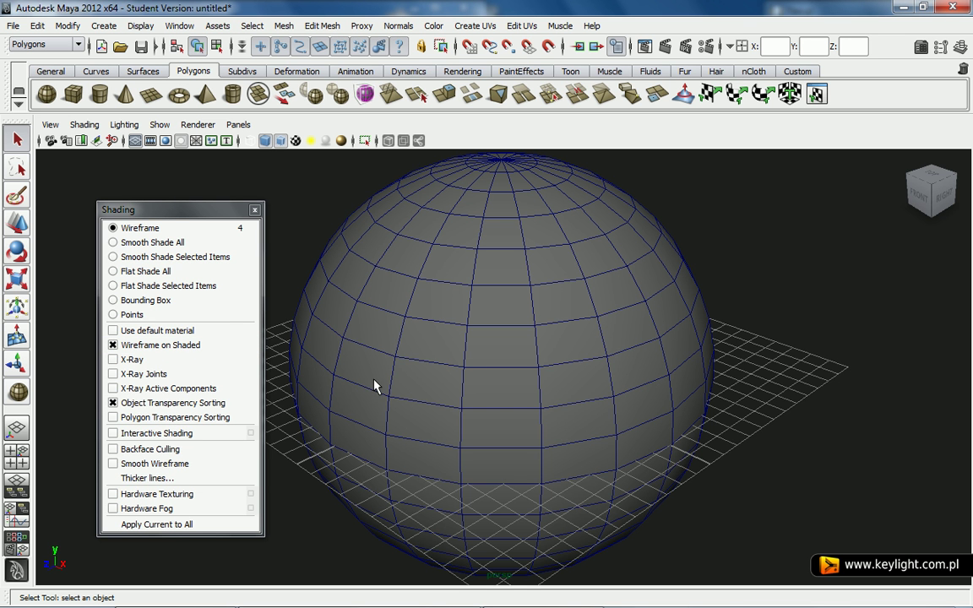
pyautogui.click(283, 143)
pyautogui.click(282, 142)
pyautogui.click(249, 345)
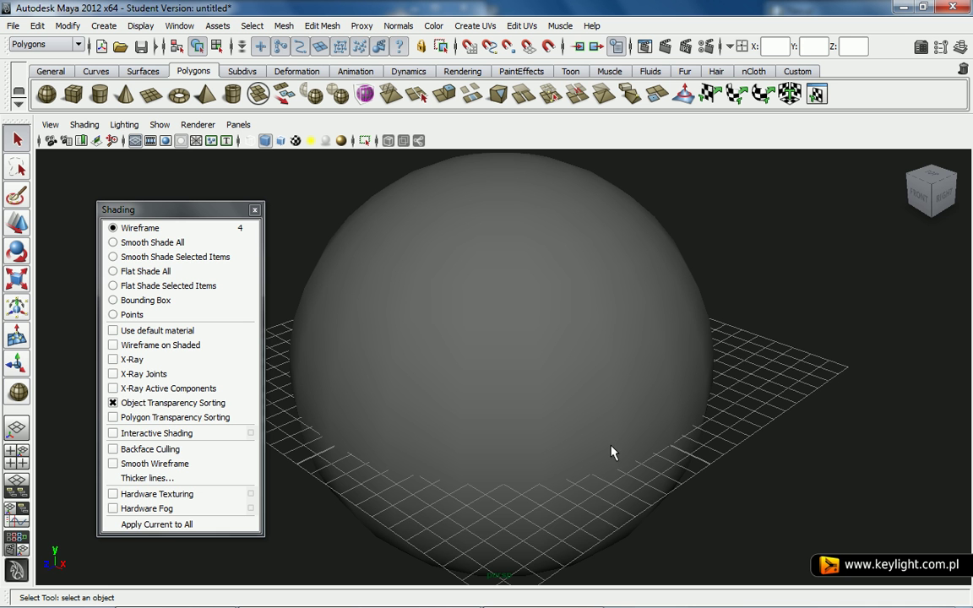
pyautogui.click(255, 210)
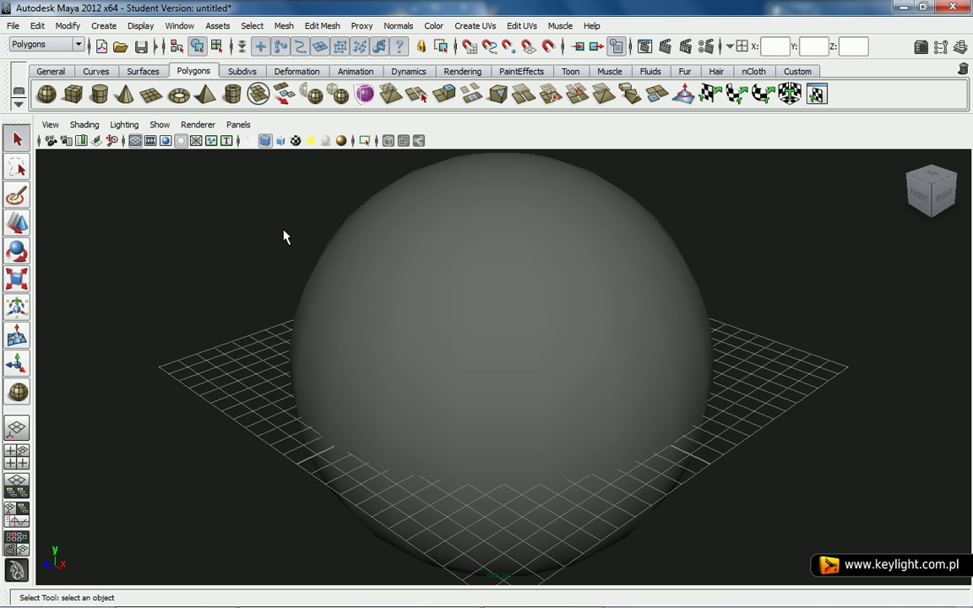
pyautogui.click(499, 314)
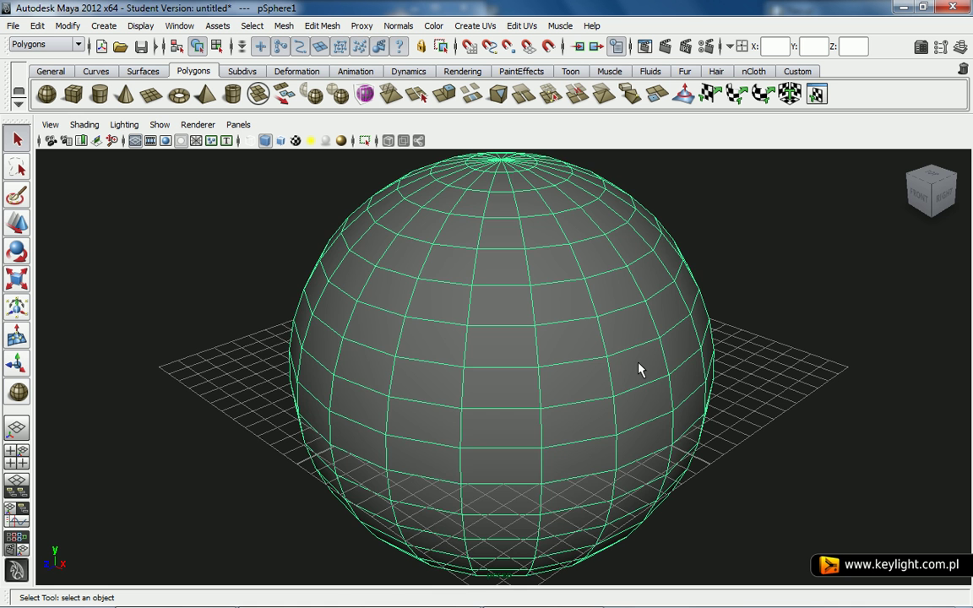
# Step: Delete the sphere and interactively draw a first tall polygon box on the grid
pyautogui.press('Delete')
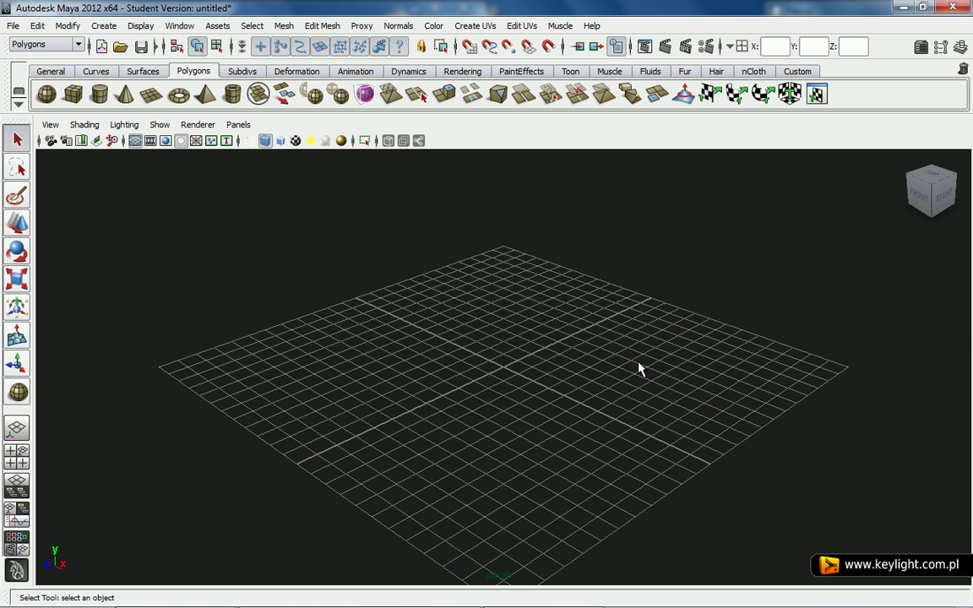
pyautogui.click(75, 96)
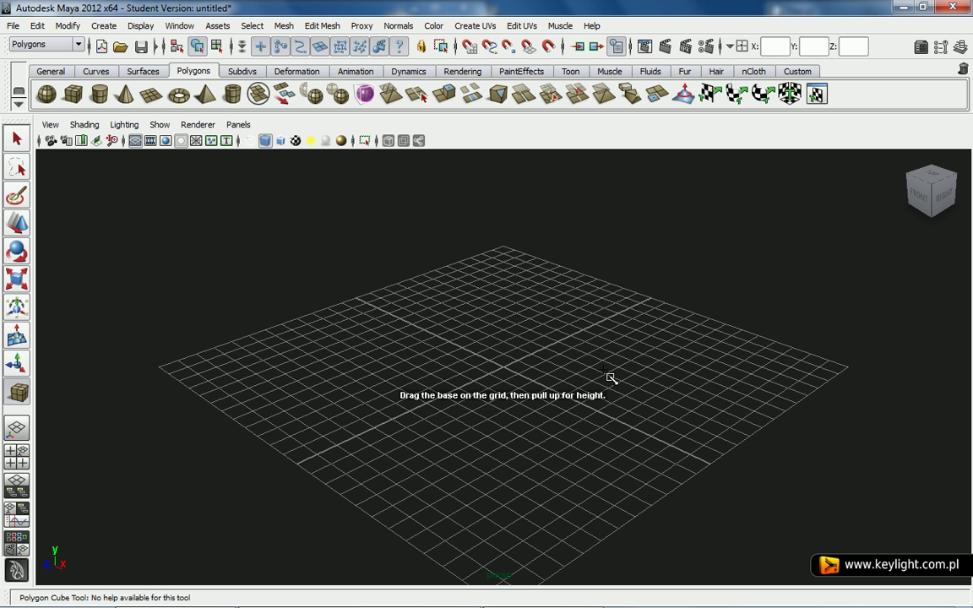
pyautogui.moveTo(420, 322)
pyautogui.mouseDown()
pyautogui.moveTo(488, 431)
pyautogui.moveTo(423, 305)
pyautogui.mouseUp()
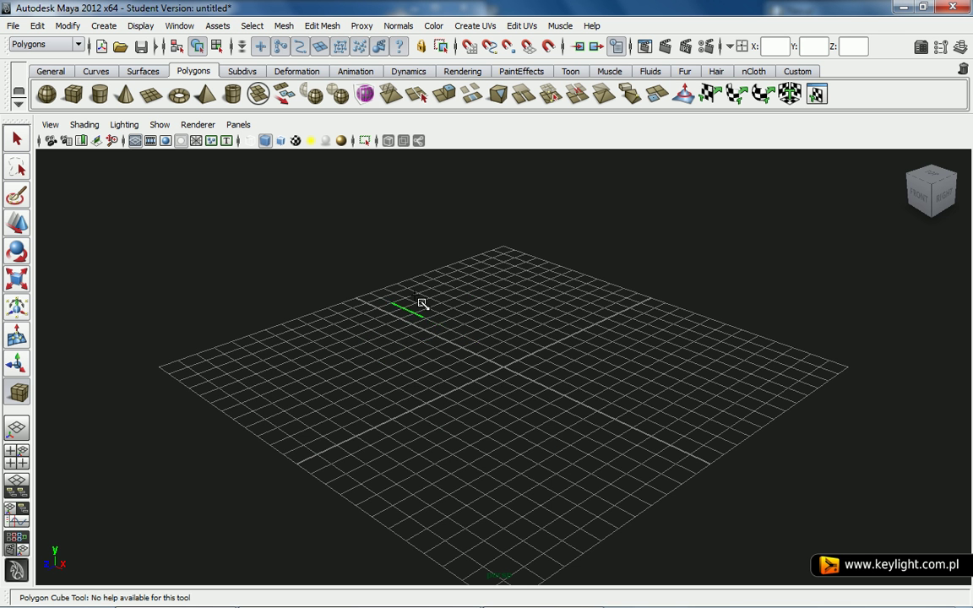
pyautogui.moveTo(423, 305)
pyautogui.mouseDown()
pyautogui.moveTo(430, 438)
pyautogui.moveTo(464, 493)
pyautogui.moveTo(426, 426)
pyautogui.moveTo(415, 380)
pyautogui.moveTo(505, 465)
pyautogui.moveTo(582, 506)
pyautogui.moveTo(437, 313)
pyautogui.moveTo(582, 476)
pyautogui.moveTo(479, 341)
pyautogui.moveTo(468, 428)
pyautogui.moveTo(521, 476)
pyautogui.moveTo(463, 354)
pyautogui.moveTo(432, 376)
pyautogui.moveTo(468, 455)
pyautogui.moveTo(461, 391)
pyautogui.moveTo(433, 341)
pyautogui.moveTo(556, 525)
pyautogui.moveTo(414, 357)
pyautogui.moveTo(464, 457)
pyautogui.moveTo(437, 378)
pyautogui.moveTo(440, 447)
pyautogui.moveTo(331, 443)
pyautogui.moveTo(415, 393)
pyautogui.moveTo(521, 554)
pyautogui.moveTo(511, 335)
pyautogui.moveTo(370, 348)
pyautogui.moveTo(408, 517)
pyautogui.moveTo(563, 476)
pyautogui.moveTo(362, 458)
pyautogui.moveTo(424, 457)
pyautogui.mouseUp()
# Step: Redraw the box with a long base raised tall, then delete it
pyautogui.moveTo(361, 342)
pyautogui.mouseDown()
pyautogui.moveTo(376, 376)
pyautogui.moveTo(560, 479)
pyautogui.moveTo(374, 541)
pyautogui.moveTo(683, 464)
pyautogui.moveTo(535, 490)
pyautogui.mouseUp()
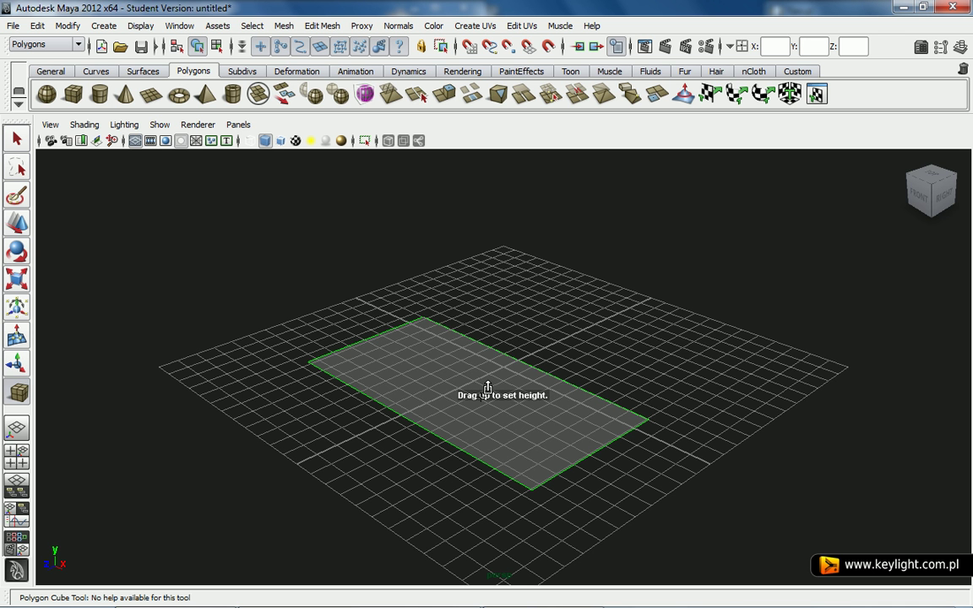
pyautogui.moveTo(488, 389); pyautogui.dragTo(484, 218)
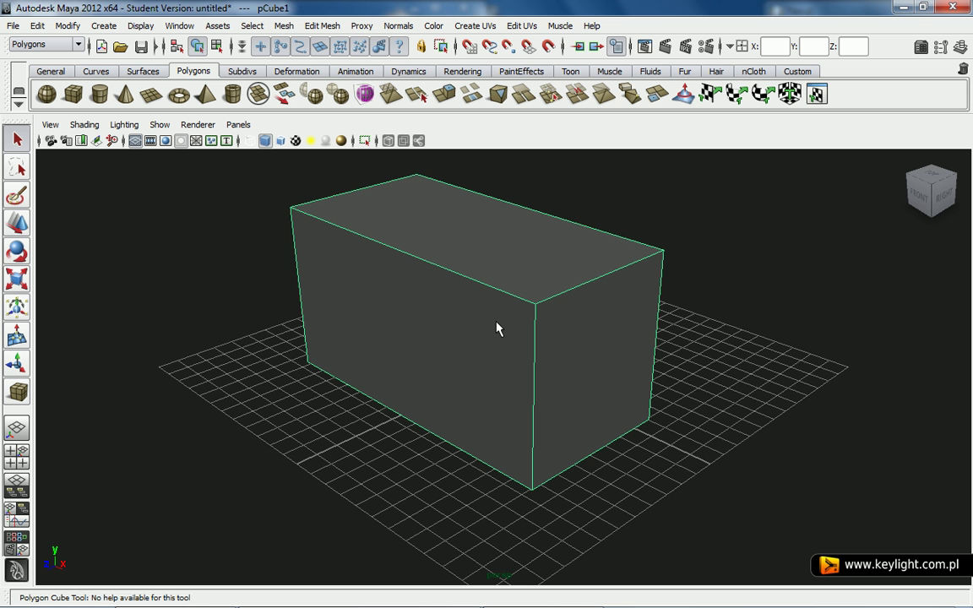
pyautogui.press('q')
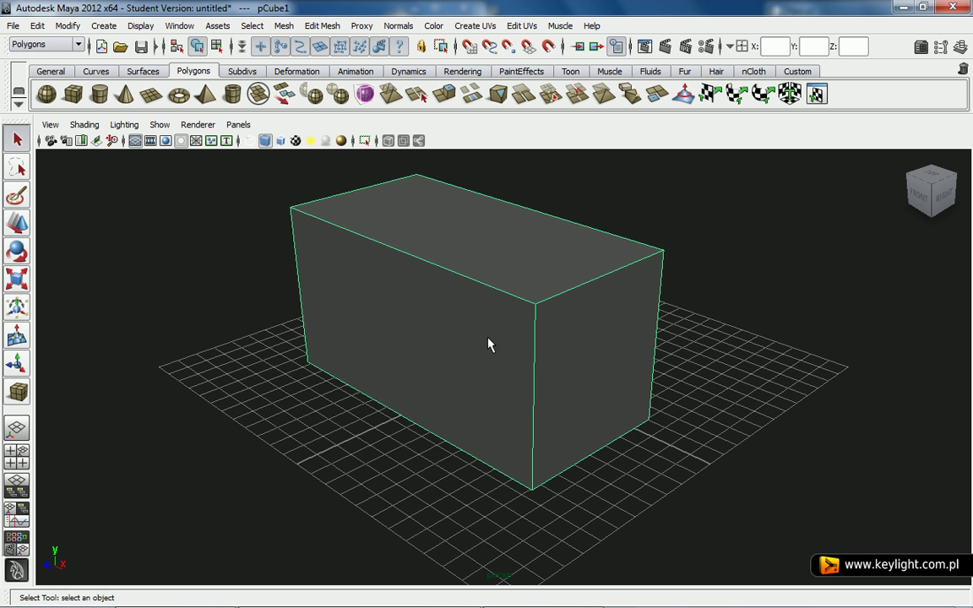
pyautogui.press('Delete')
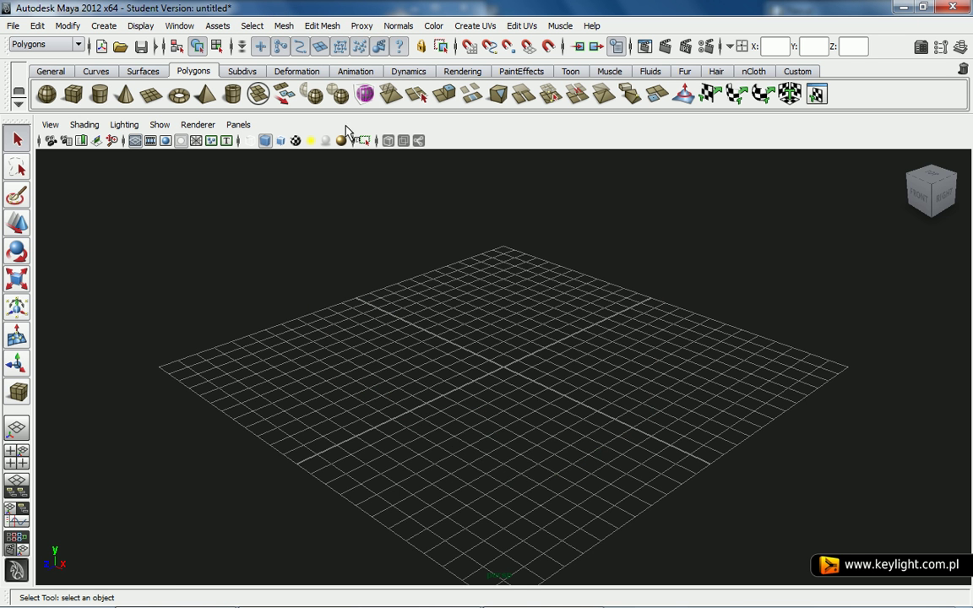
pyautogui.click(108, 102)
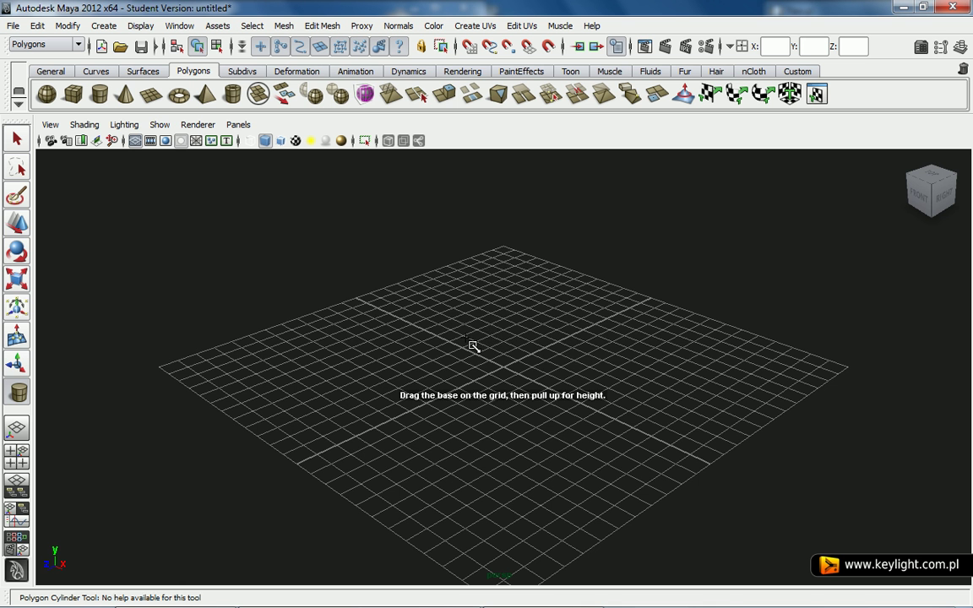
pyautogui.moveTo(466, 340)
pyautogui.mouseDown()
pyautogui.moveTo(541, 402)
pyautogui.moveTo(541, 420)
pyautogui.mouseUp()
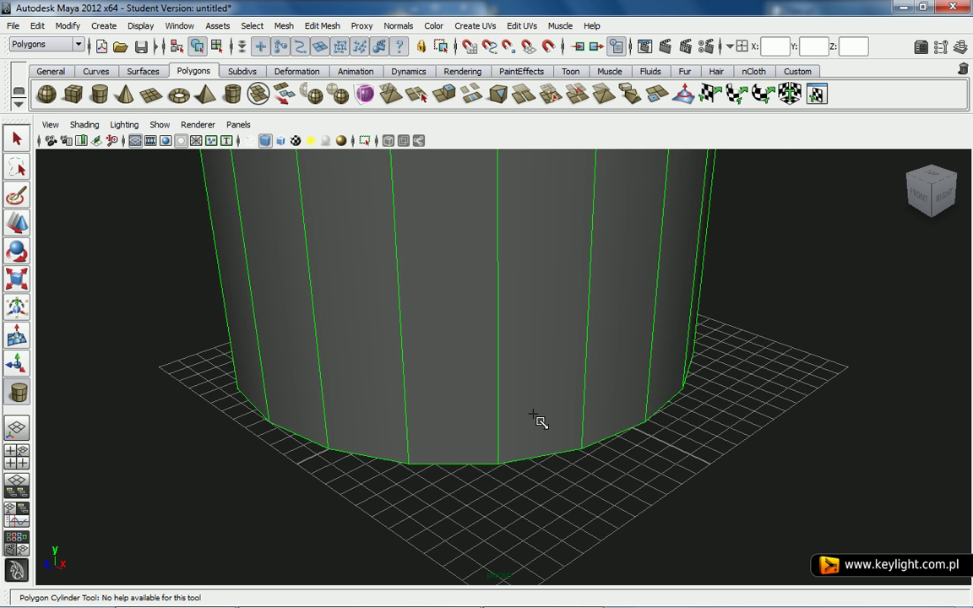
pyautogui.click(467, 339)
pyautogui.moveTo(466, 340)
pyautogui.mouseDown()
pyautogui.moveTo(546, 446)
pyautogui.moveTo(517, 412)
pyautogui.mouseUp()
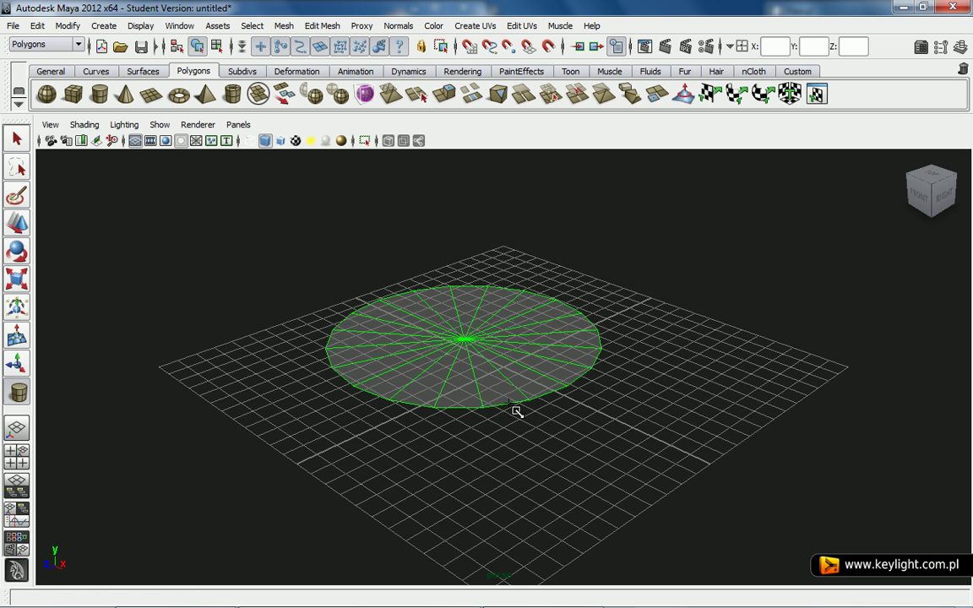
pyautogui.moveTo(483, 338); pyautogui.dragTo(453, 159)
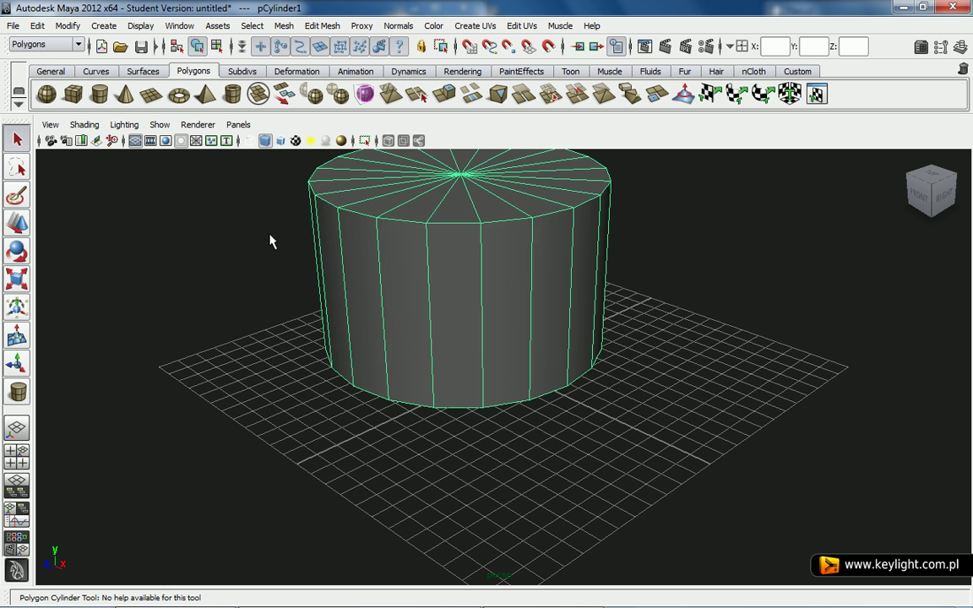
pyautogui.press('Delete')
pyautogui.click(124, 93)
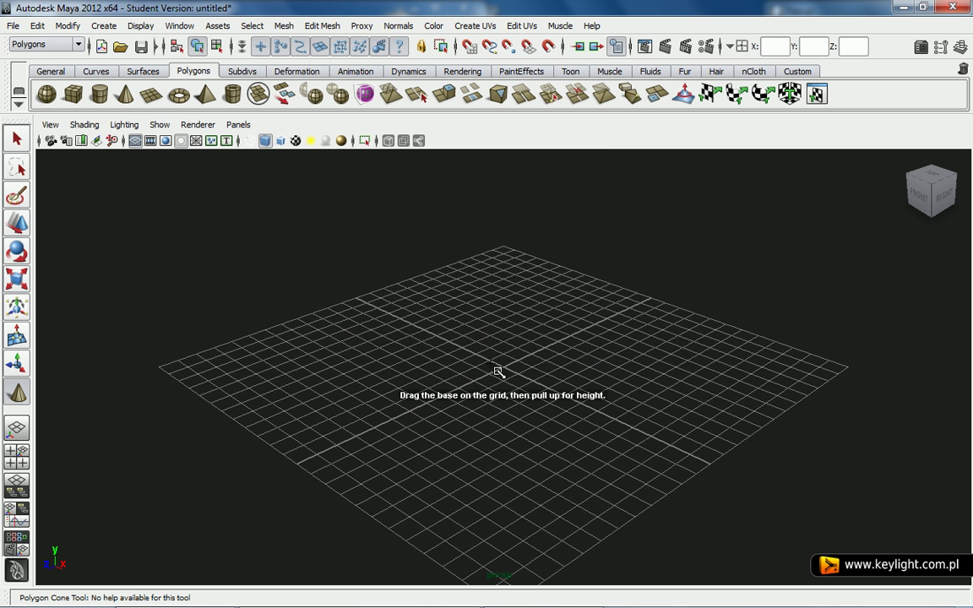
pyautogui.moveTo(495, 369); pyautogui.dragTo(575, 451)
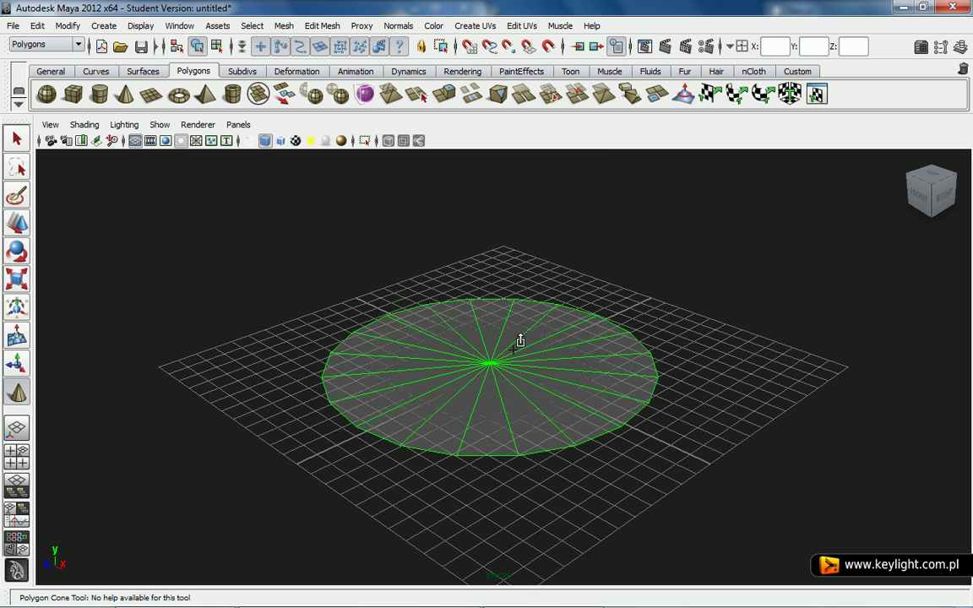
pyautogui.moveTo(520, 341); pyautogui.dragTo(495, 206)
pyautogui.press('Delete')
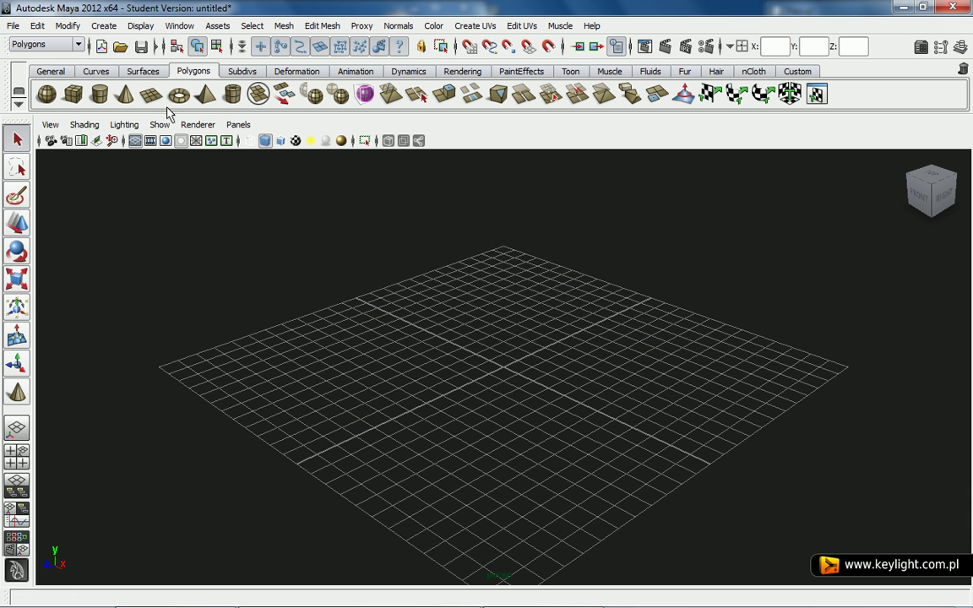
# Step: Draw a rectangular polygon plane on the grid and undo it
pyautogui.click(151, 95)
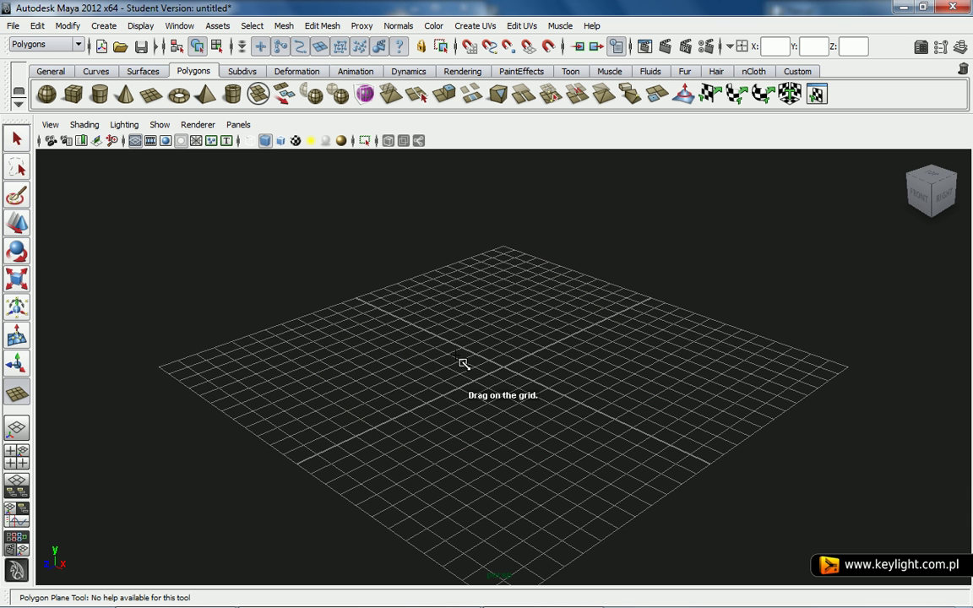
pyautogui.moveTo(457, 362)
pyautogui.mouseDown()
pyautogui.moveTo(586, 476)
pyautogui.moveTo(904, 381)
pyautogui.moveTo(919, 348)
pyautogui.mouseUp()
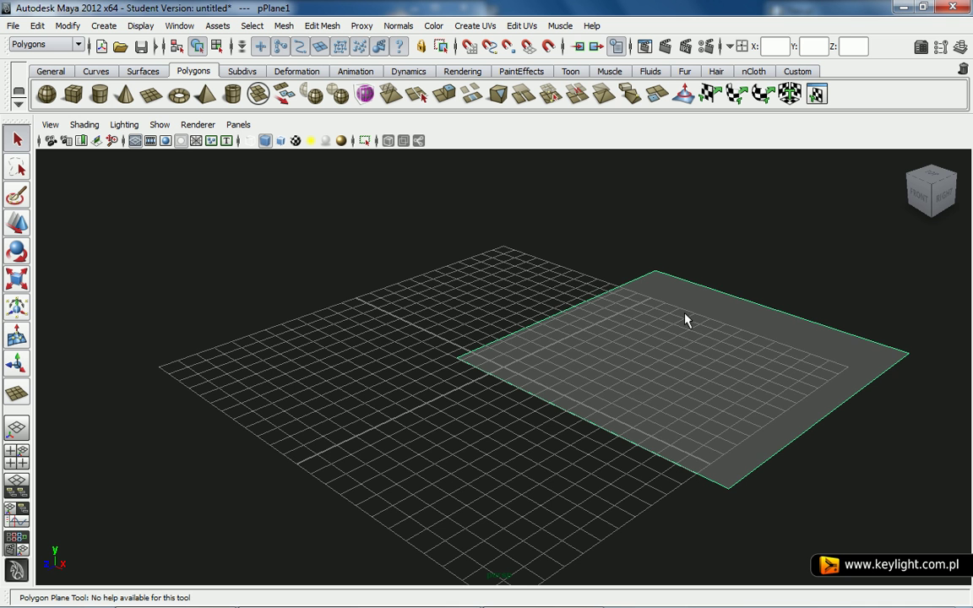
pyautogui.hotkey('ctrl', 'z')
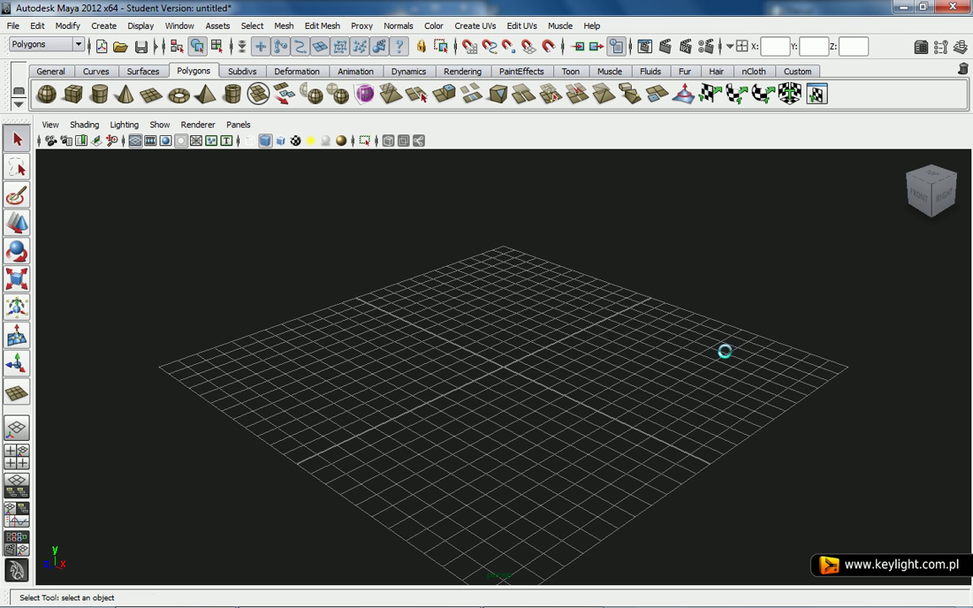
# Step: Draw a polygon torus ring and drag its section radius into a thick tube
pyautogui.click(178, 96)
pyautogui.moveTo(470, 354); pyautogui.dragTo(586, 431)
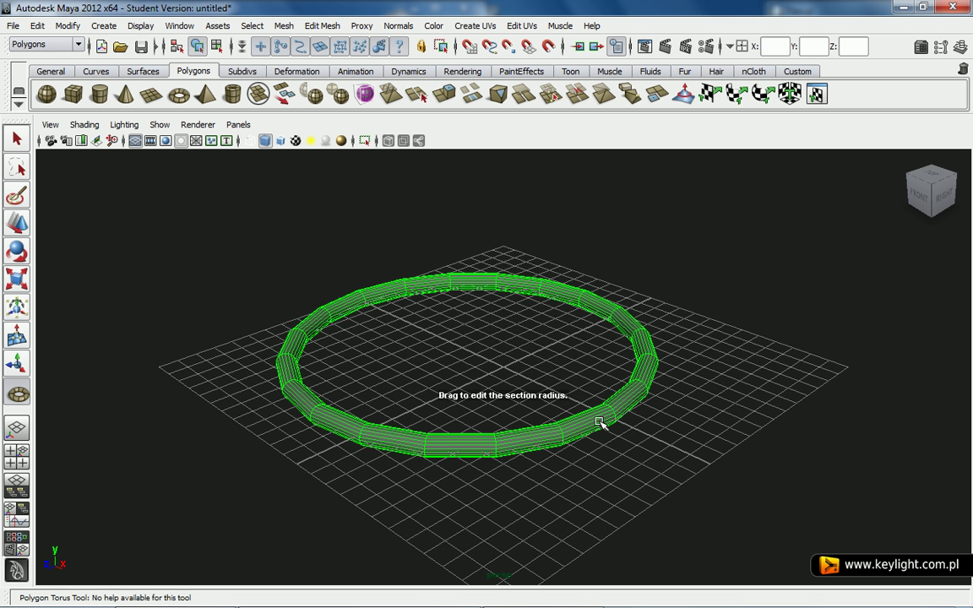
pyautogui.moveTo(595, 420); pyautogui.dragTo(547, 322)
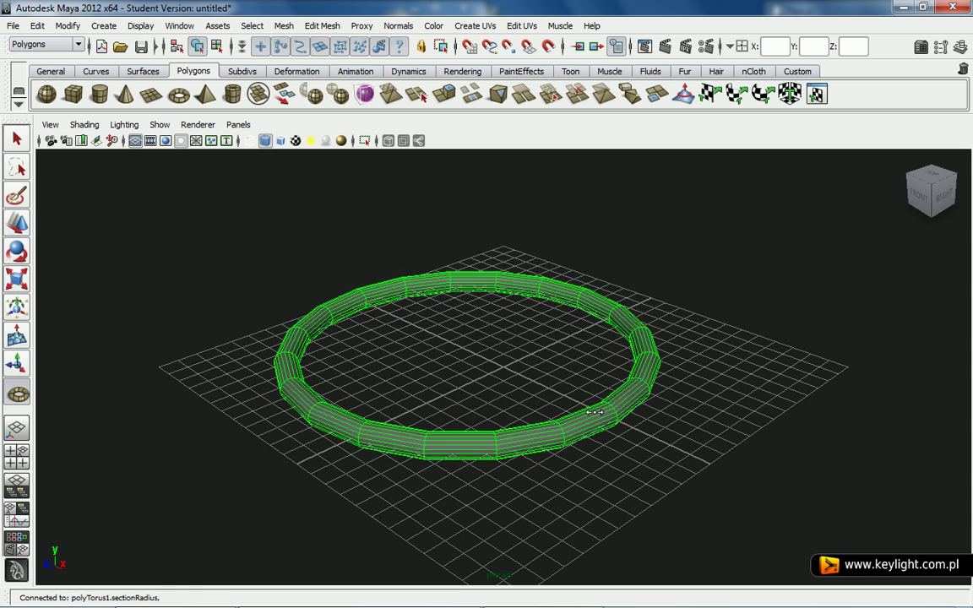
pyautogui.moveTo(571, 363); pyautogui.dragTo(623, 463)
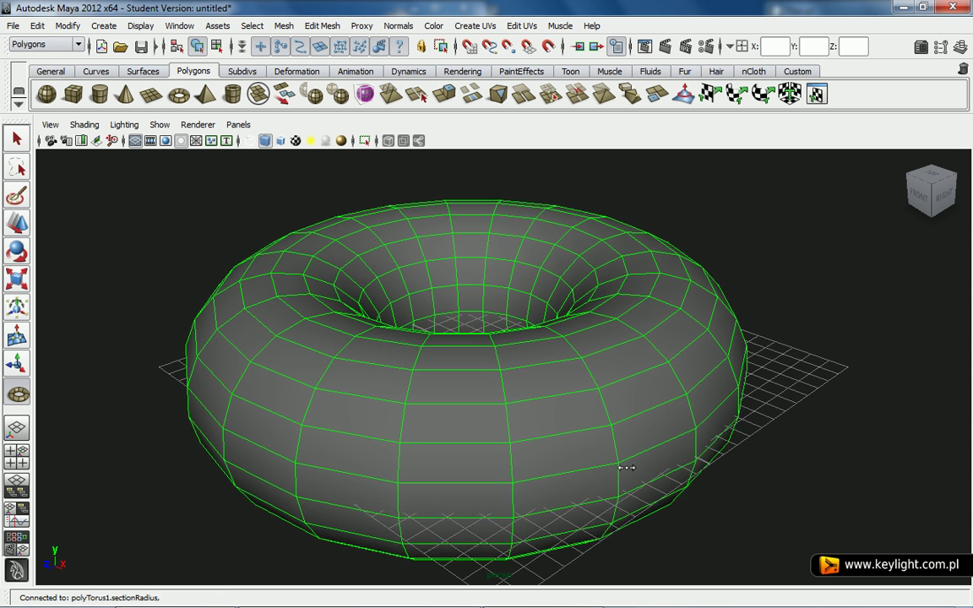
# Step: Delete the torus, then draw a polygon pyramid on the grid and delete it
pyautogui.press('Delete')
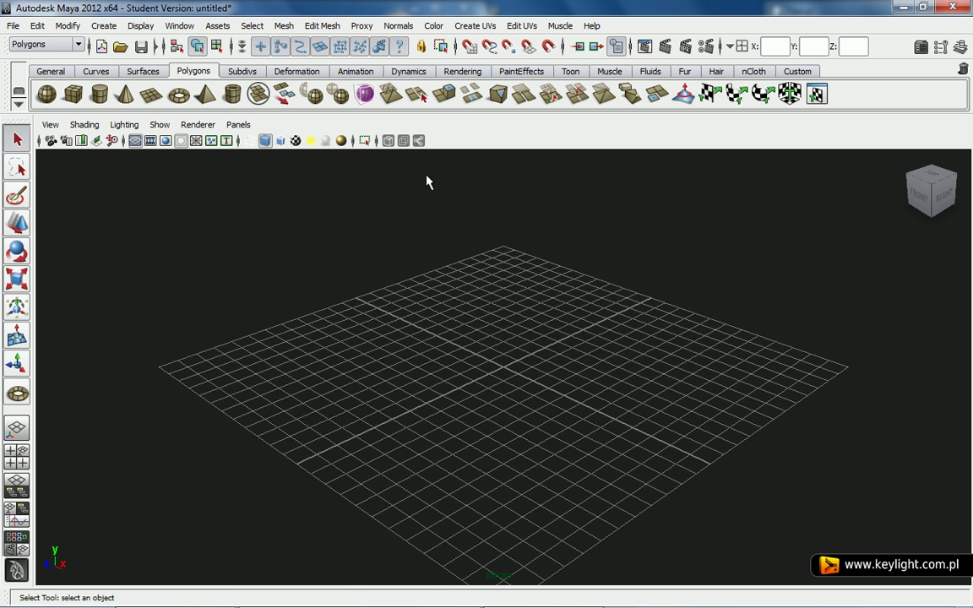
pyautogui.click(206, 94)
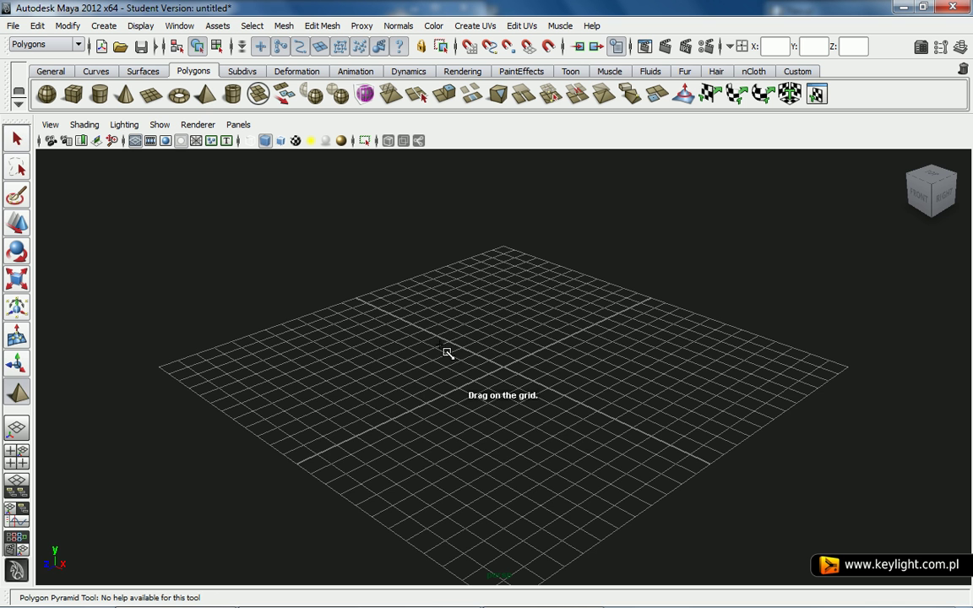
pyautogui.moveTo(447, 352); pyautogui.dragTo(560, 479)
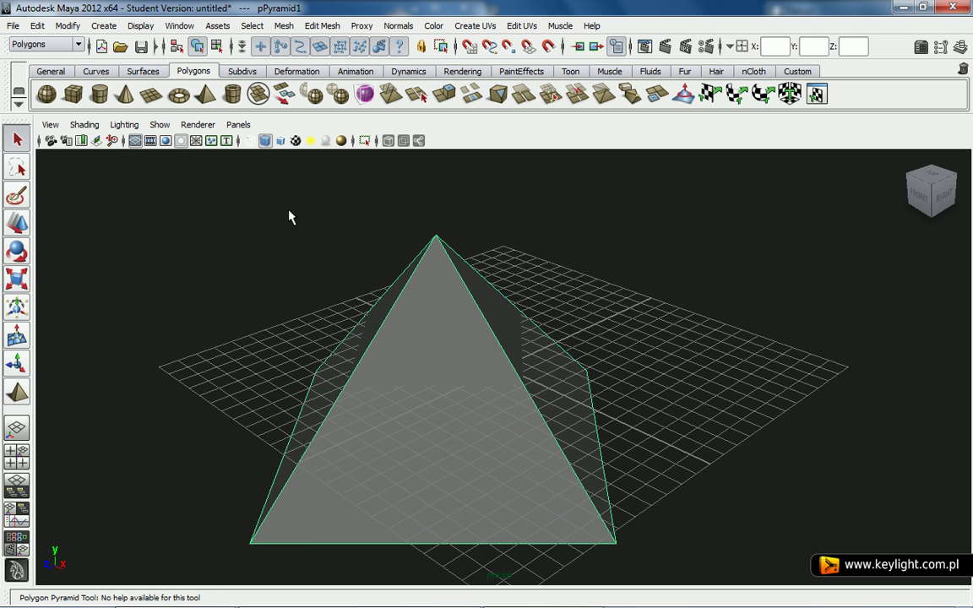
pyautogui.press('Delete')
# Step: Draw a polygon pipe with a thickened wall, then undo it
pyautogui.click(233, 93)
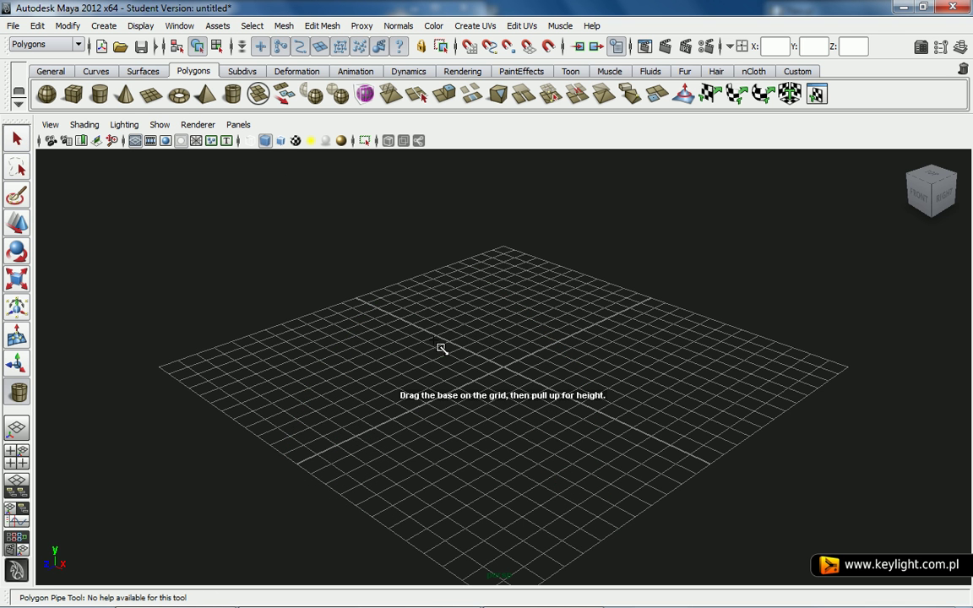
pyautogui.moveTo(441, 347)
pyautogui.mouseDown()
pyautogui.moveTo(540, 421)
pyautogui.moveTo(555, 357)
pyautogui.moveTo(524, 235)
pyautogui.mouseUp()
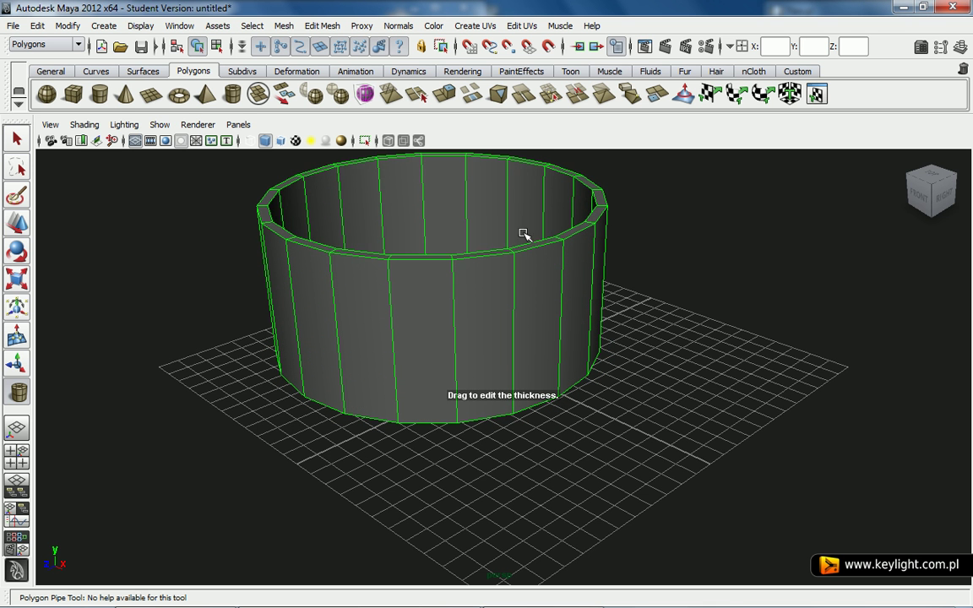
pyautogui.moveTo(529, 322); pyautogui.dragTo(562, 354)
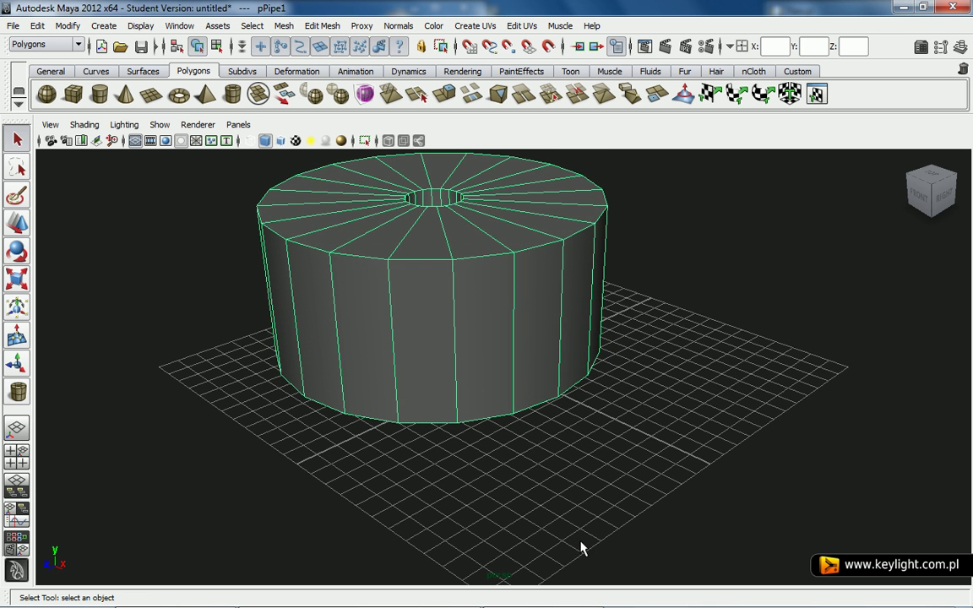
pyautogui.hotkey('ctrl', 'z')
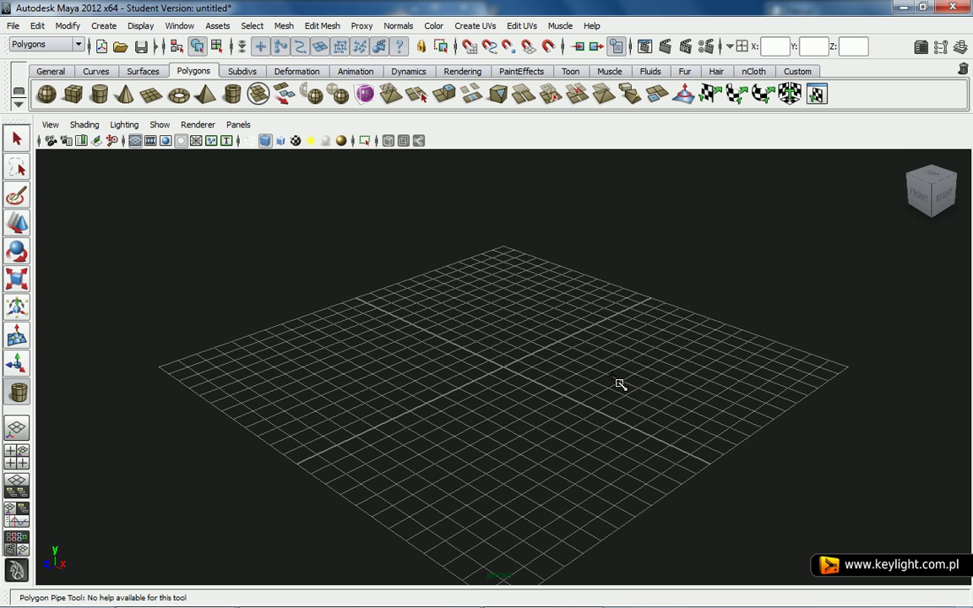
pyautogui.moveTo(931, 193)
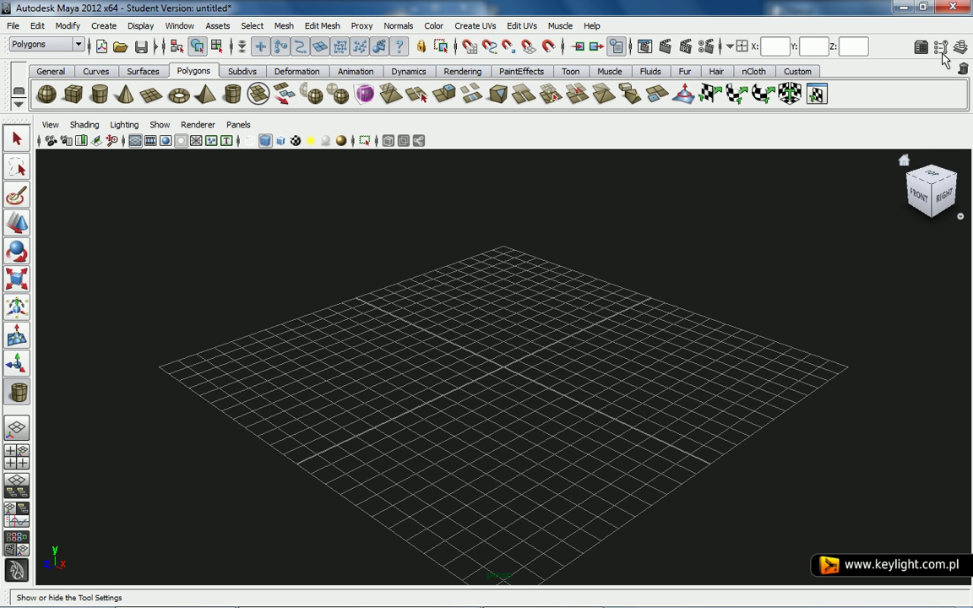
# Step: Show and hide the pipe's tool settings, then open the Polygon Sphere creation settings
pyautogui.click(941, 48)
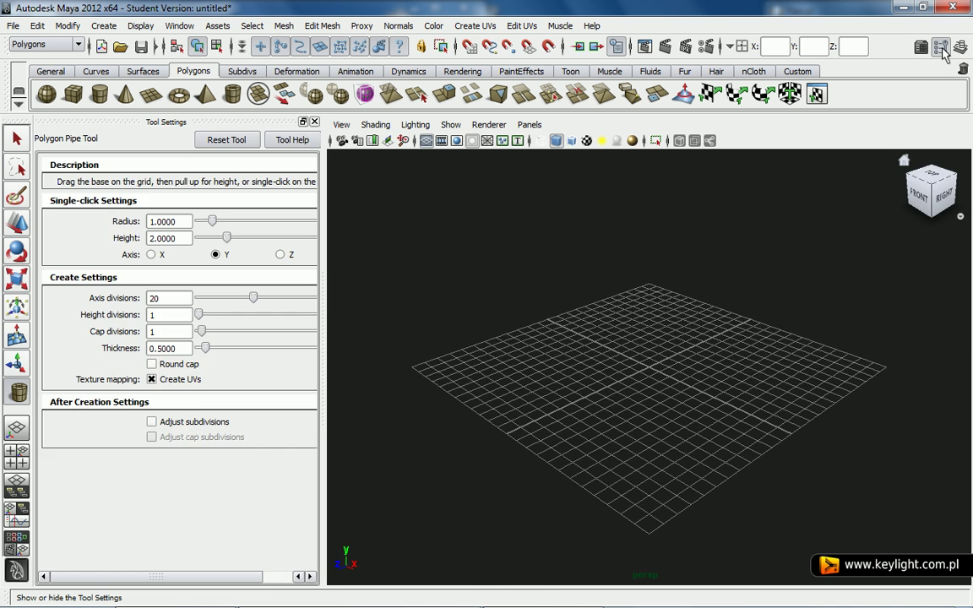
pyautogui.click(943, 49)
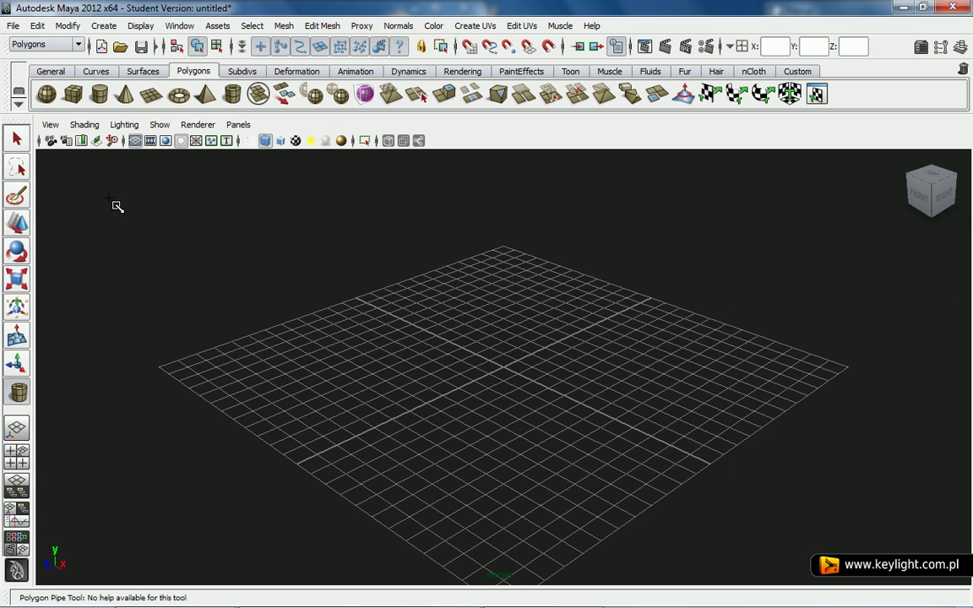
pyautogui.doubleClick(55, 98)
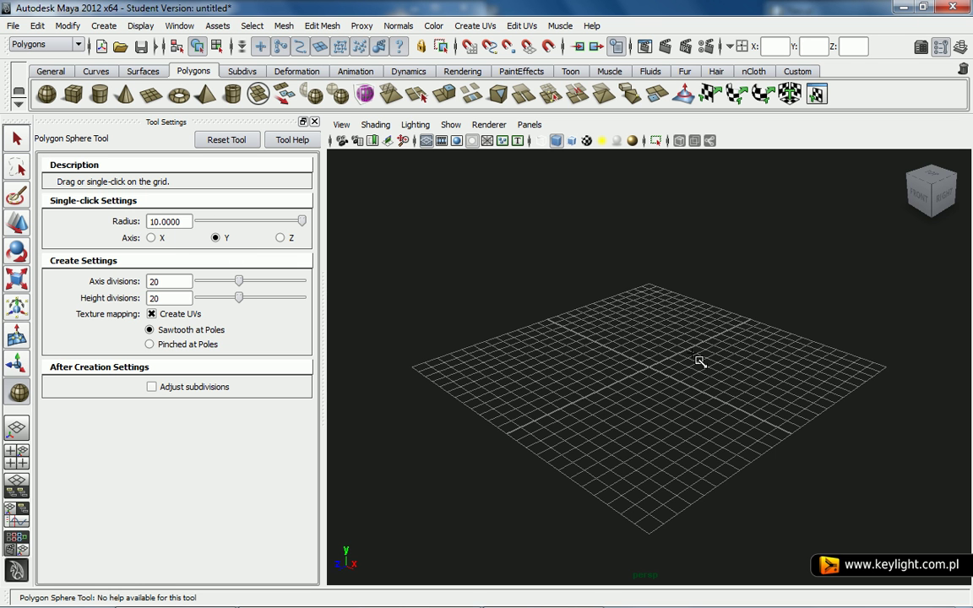
# Step: Review creation settings for cube, cylinder, cone, plane, torus, pyramid and pipe, then NURBS primitives
pyautogui.click(74, 94)
pyautogui.click(99, 94)
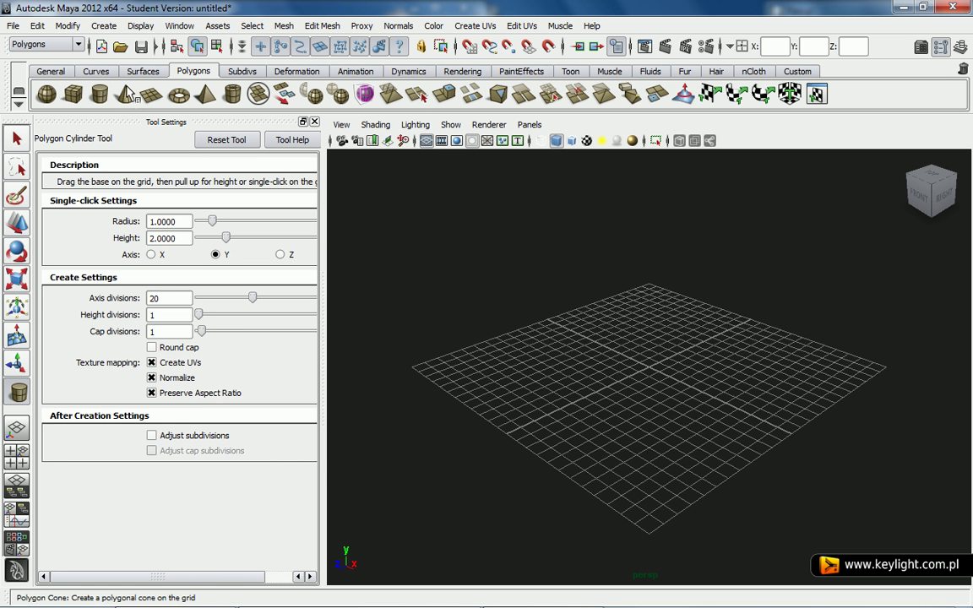
pyautogui.click(125, 94)
pyautogui.click(151, 94)
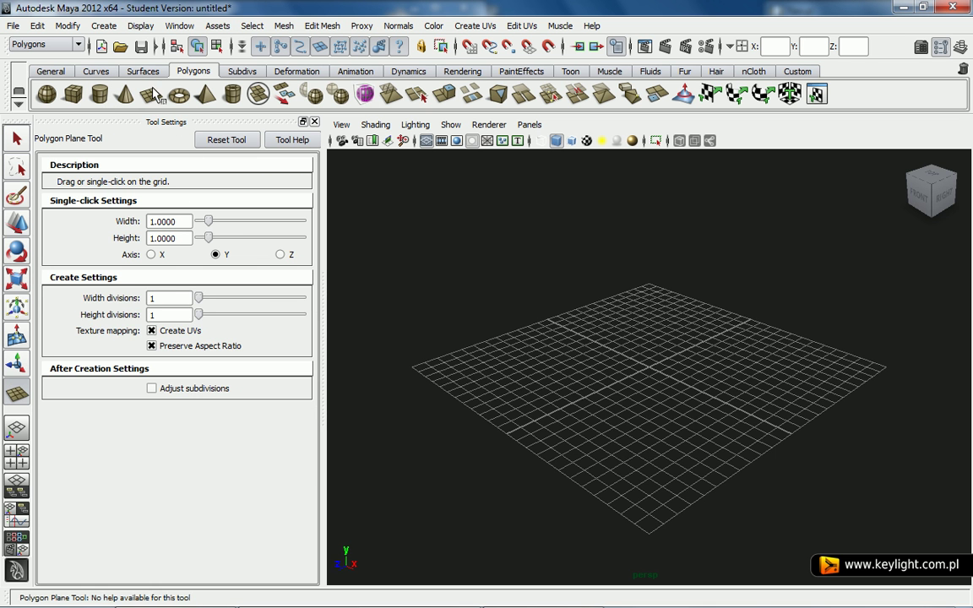
pyautogui.click(178, 94)
pyautogui.click(206, 93)
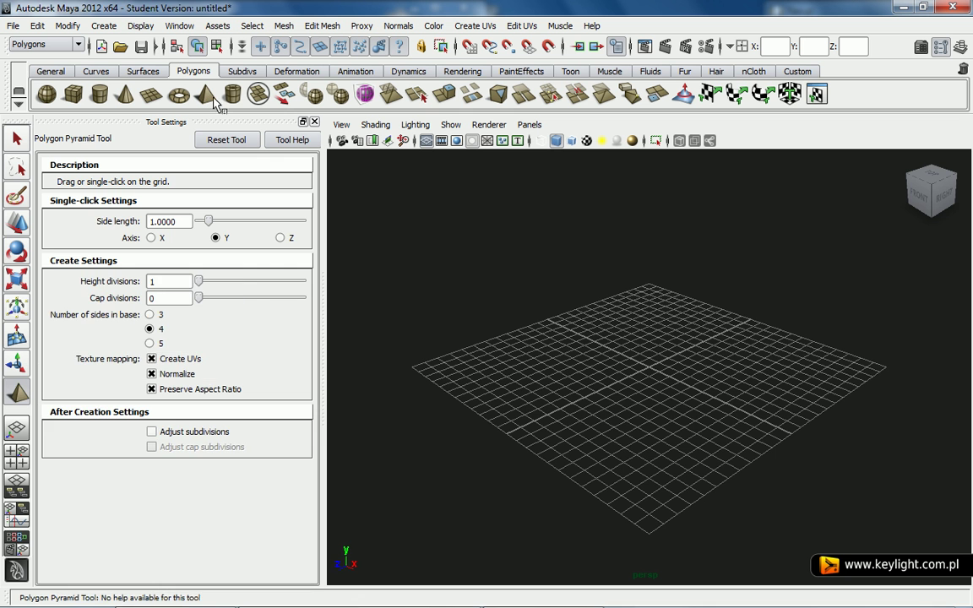
pyautogui.click(232, 94)
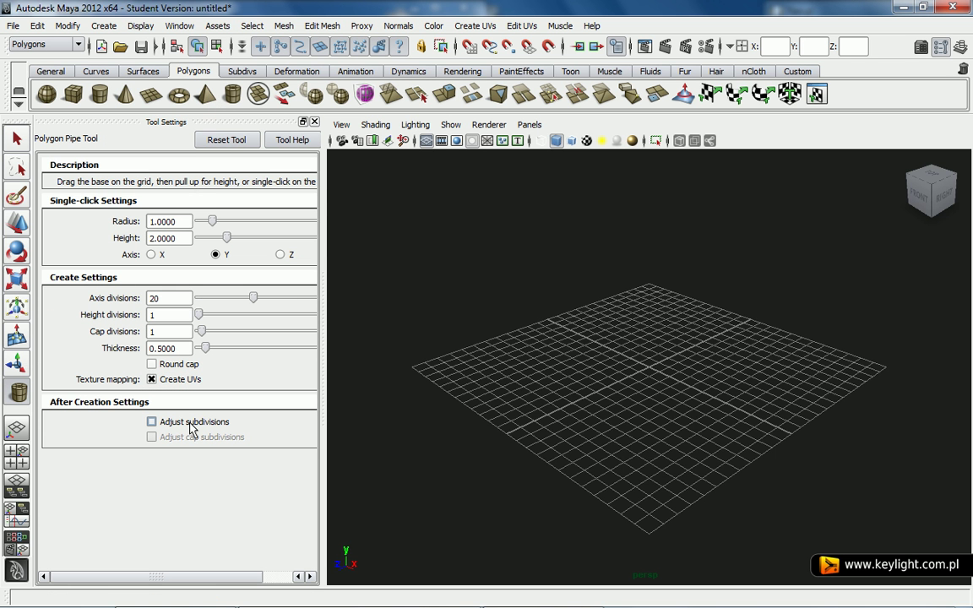
pyautogui.click(178, 94)
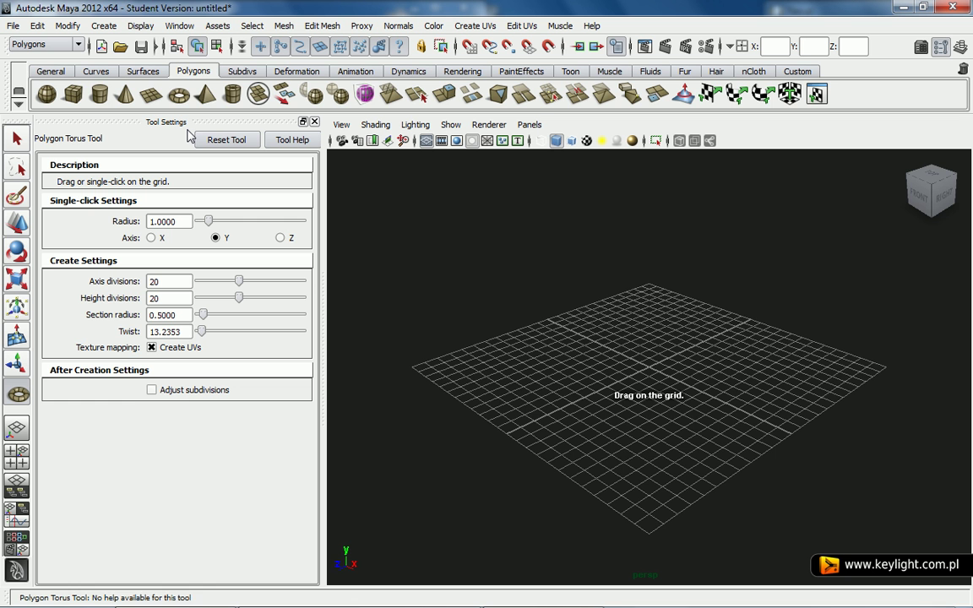
pyautogui.click(144, 72)
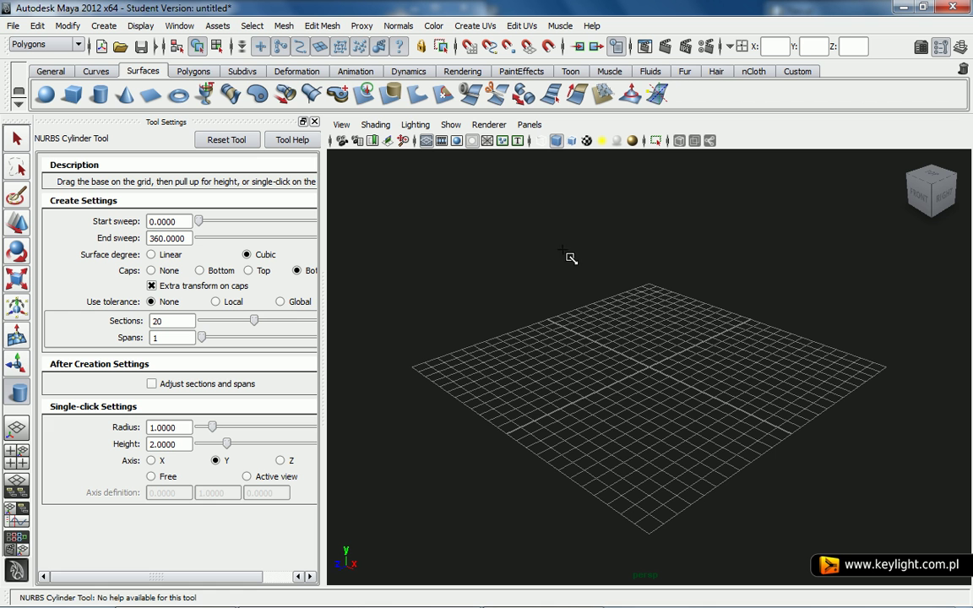
# Step: Create a subdivision sphere from the Subdivs shelf, delete it, and return to the Polygons shelf
pyautogui.click(193, 72)
pyautogui.click(144, 71)
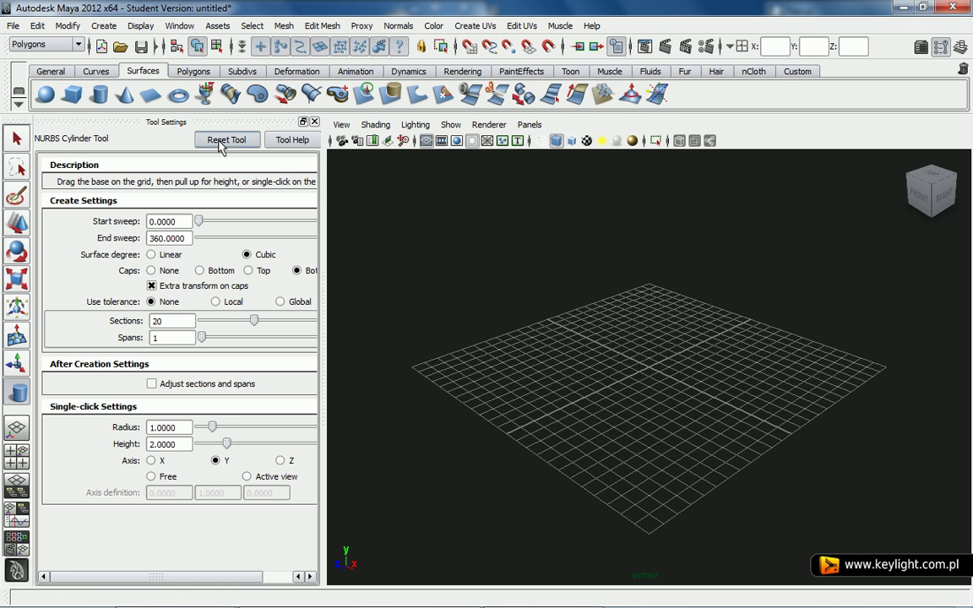
pyautogui.click(242, 71)
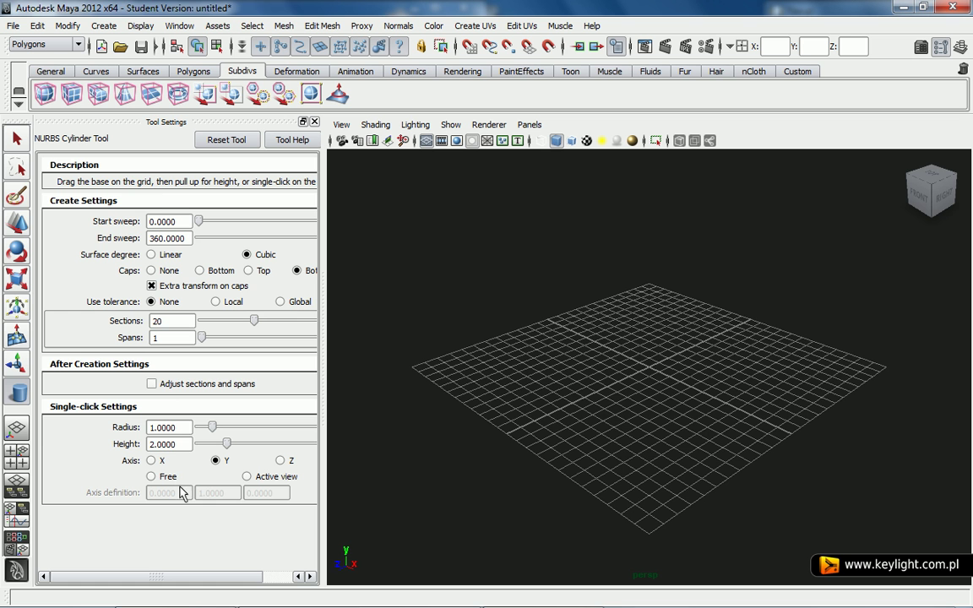
pyautogui.click(44, 95)
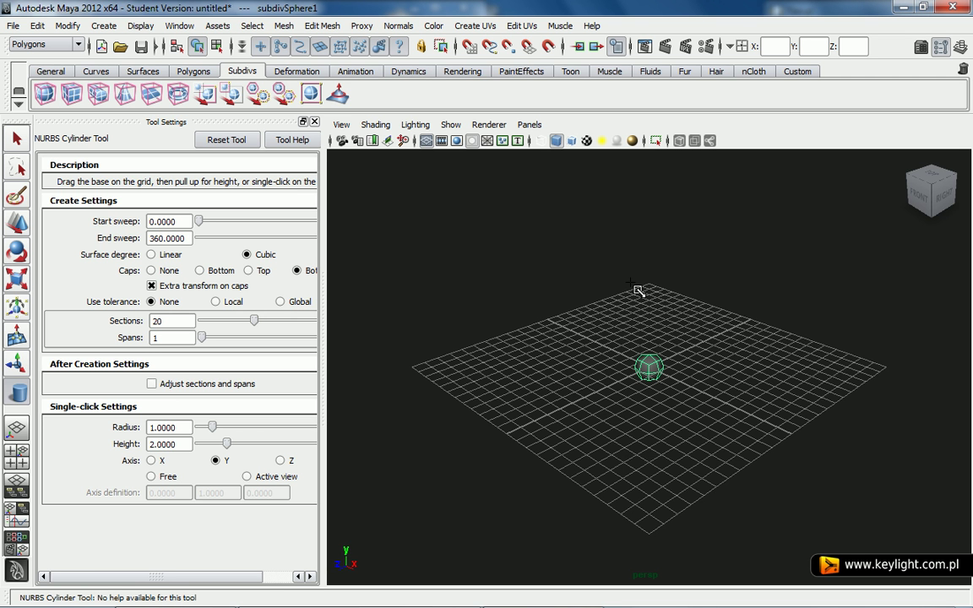
pyautogui.press('Delete')
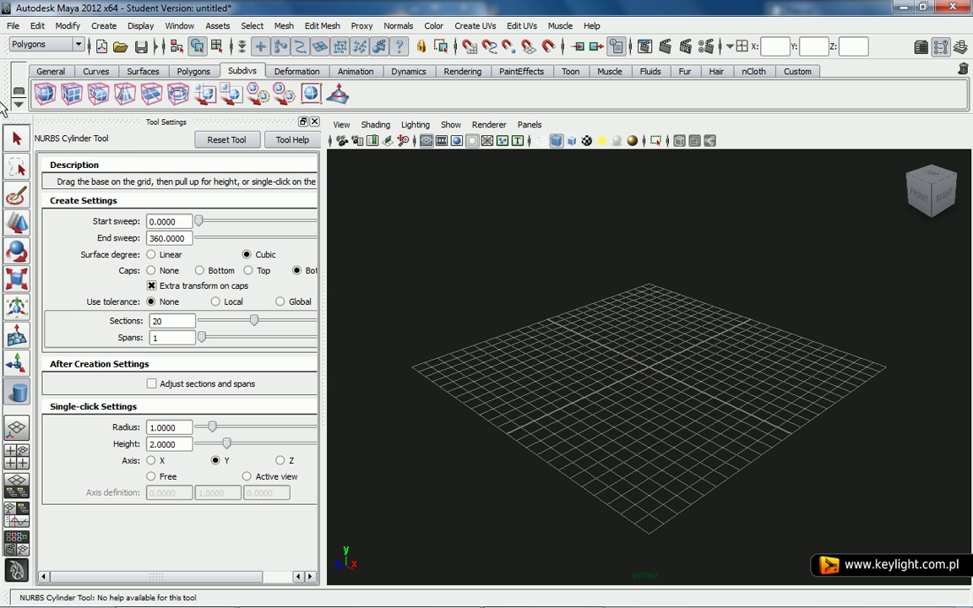
pyautogui.click(179, 71)
# Step: Create a radius 10 polygon sphere with a single click on the grid, then remove it
pyautogui.click(46, 94)
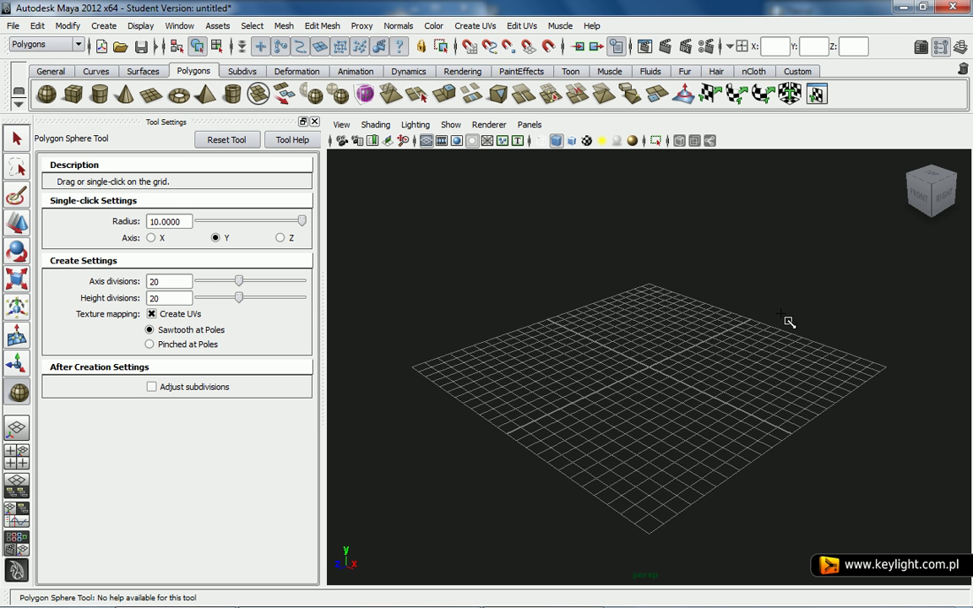
pyautogui.click(653, 358)
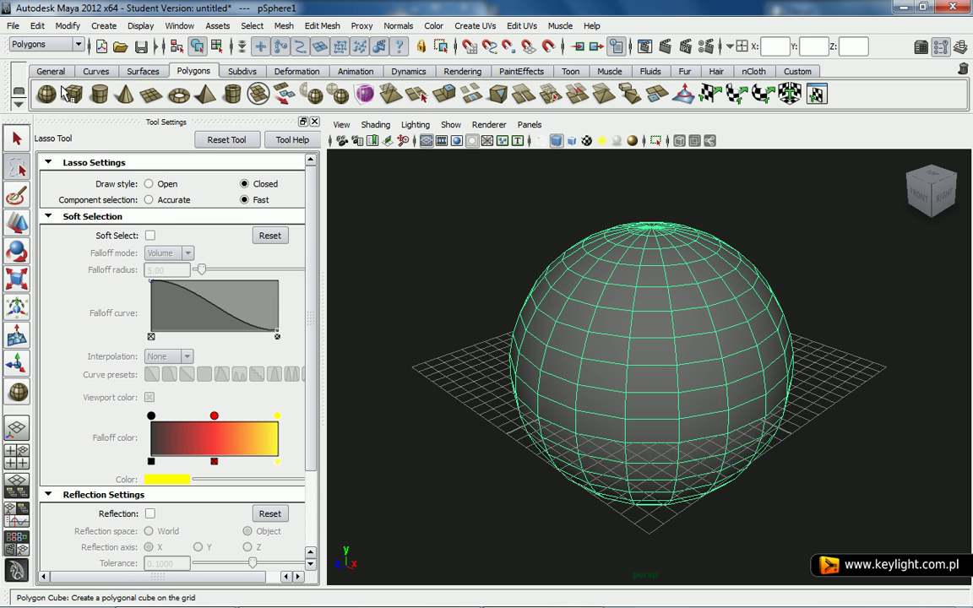
pyautogui.click(55, 97)
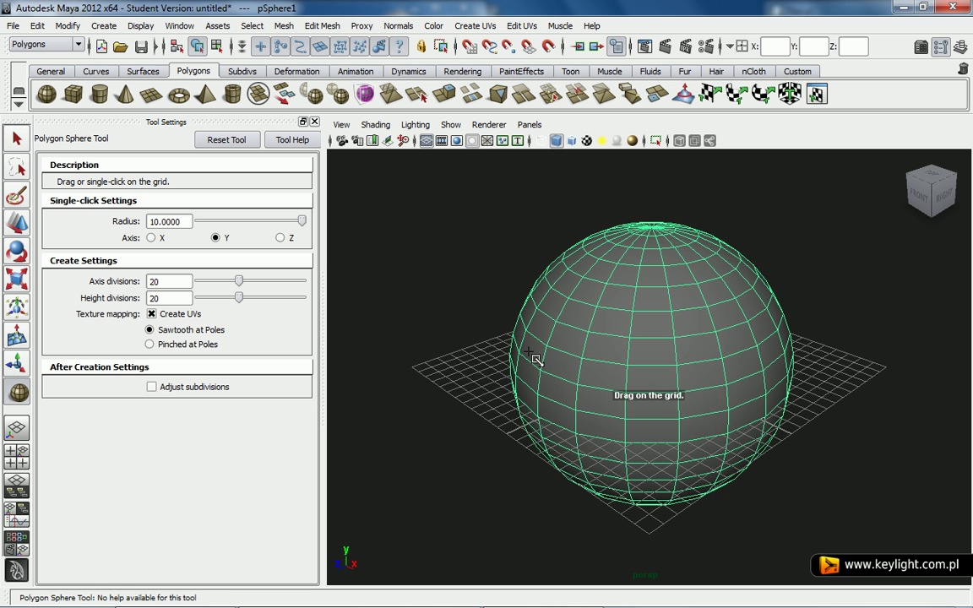
pyautogui.hotkey('ctrl', 'z')
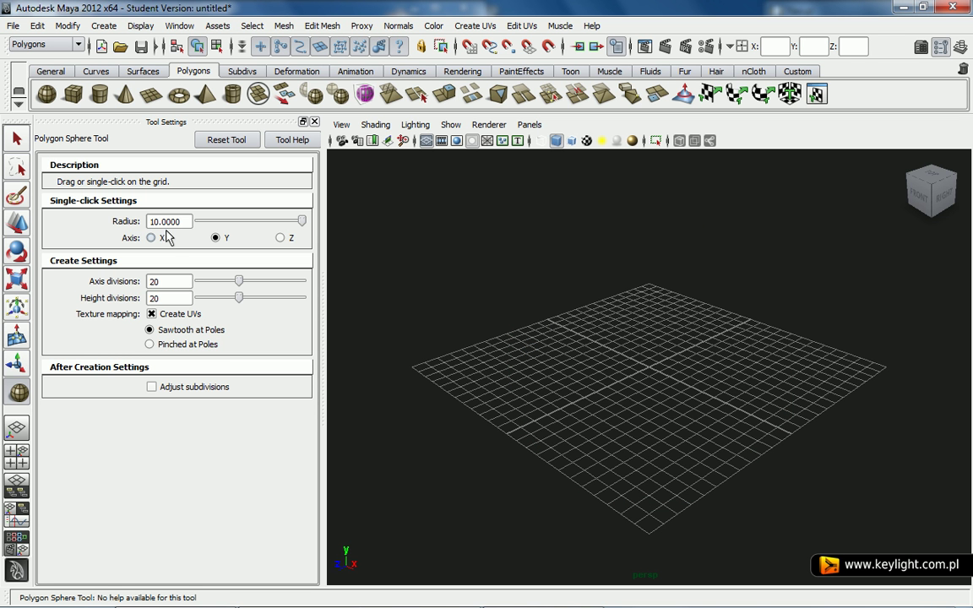
# Step: Set the Polygon Sphere Tool to radius 5 with 10 axis and 10 height divisions
pyautogui.moveTo(184, 221); pyautogui.dragTo(87, 221)
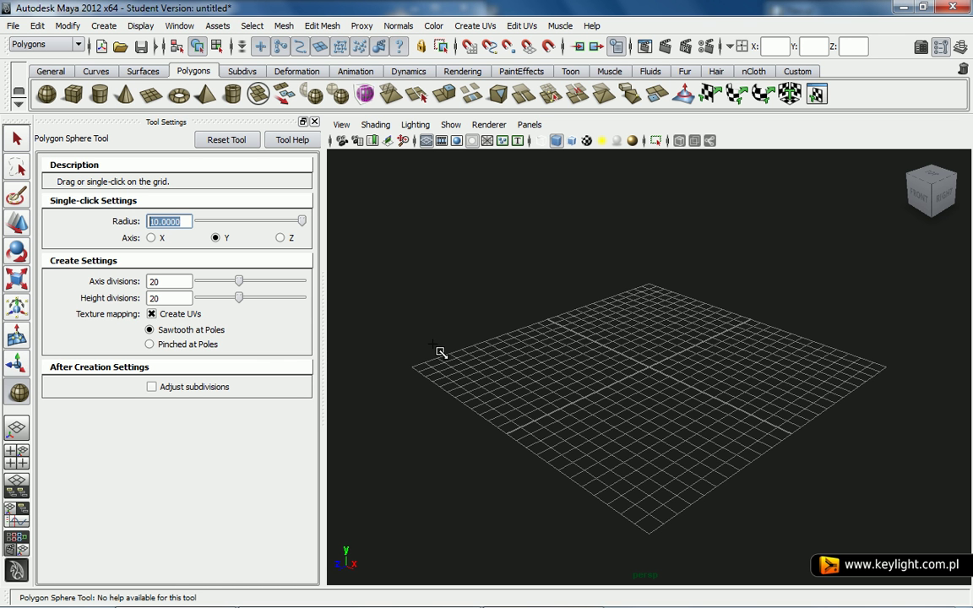
pyautogui.write('5')
pyautogui.press('Return')
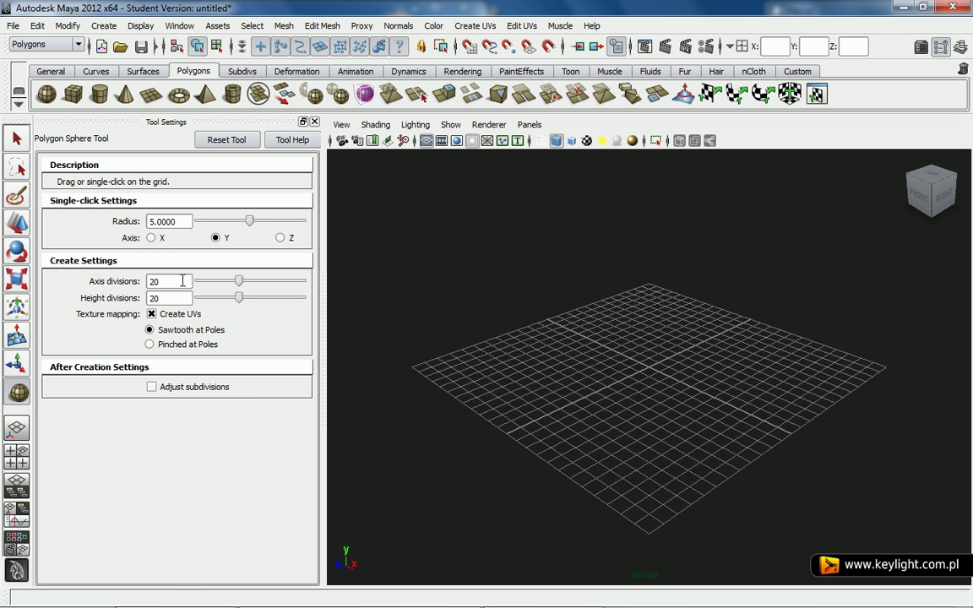
pyautogui.doubleClick(174, 280)
pyautogui.write('0')
pyautogui.press('Tab')
pyautogui.write('1')
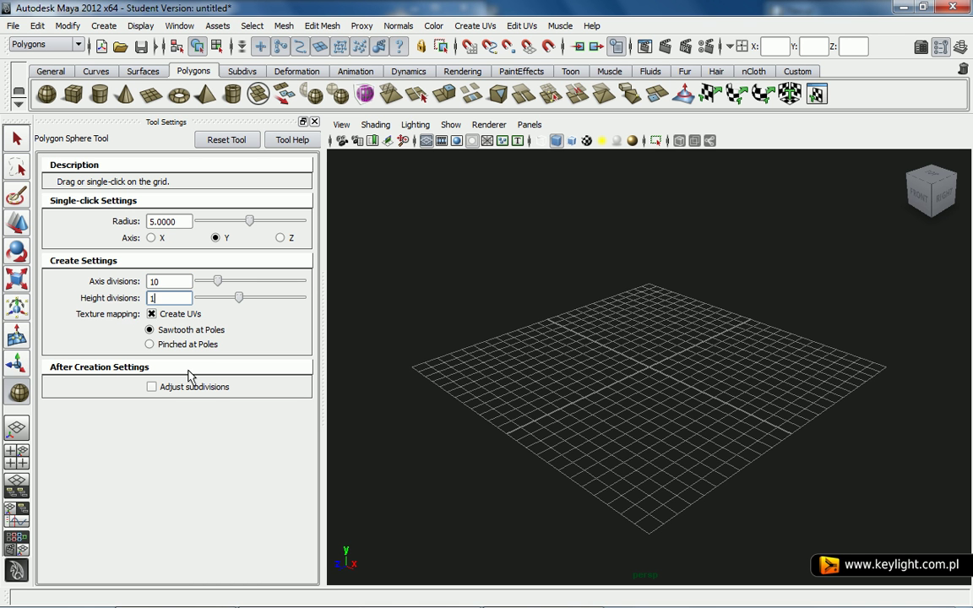
pyautogui.write('0')
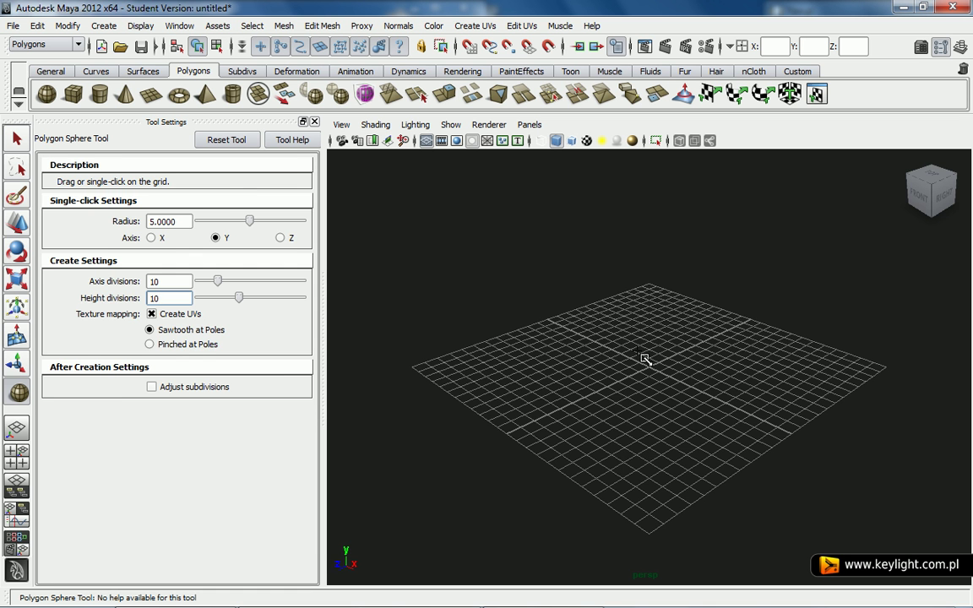
# Step: Place the radius 5 sphere on the grid with one click and reselect the Sphere tool
pyautogui.click(580, 321)
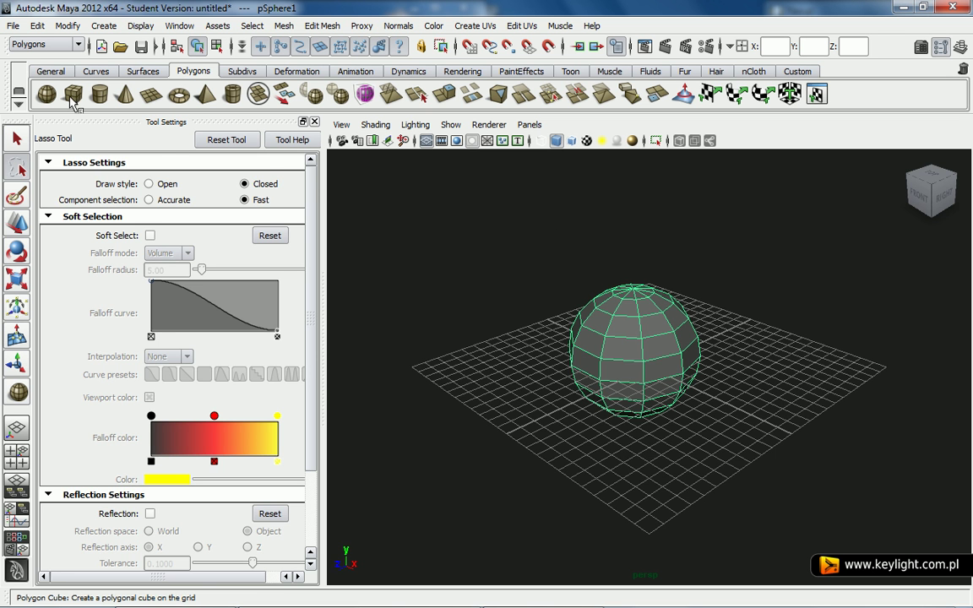
pyautogui.click(46, 93)
pyautogui.moveTo(655, 370); pyautogui.dragTo(656, 288)
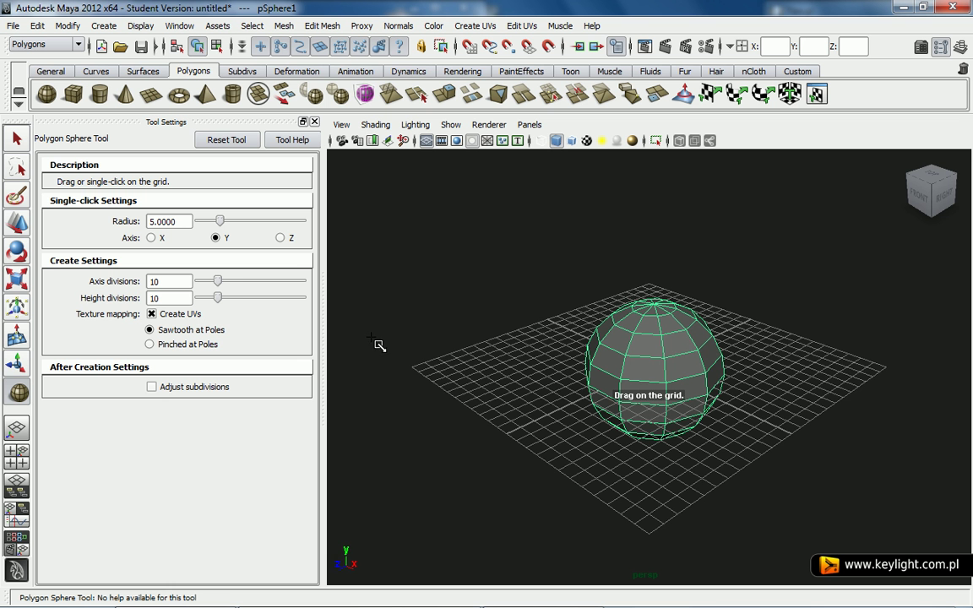
pyautogui.click(226, 142)
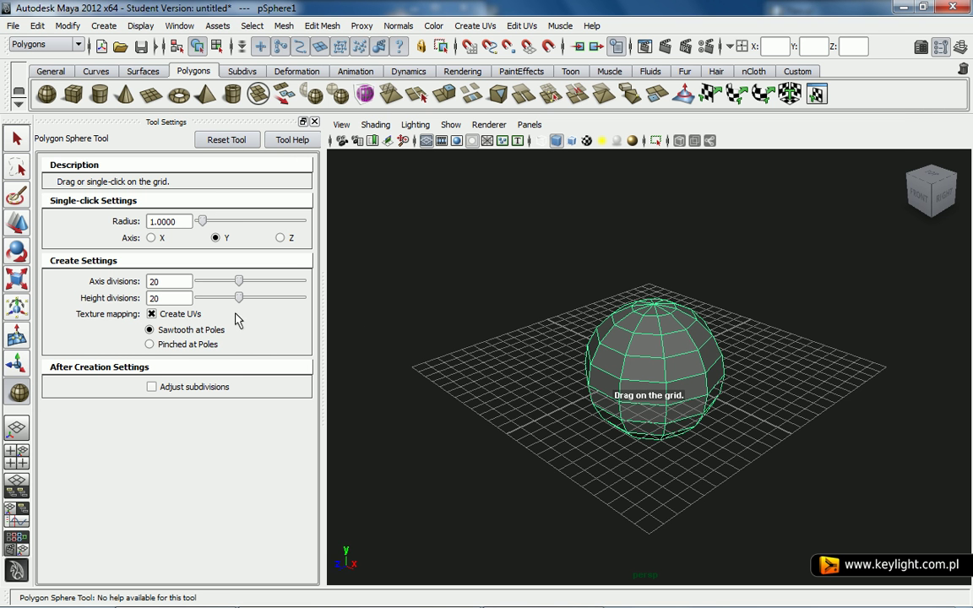
pyautogui.click(295, 142)
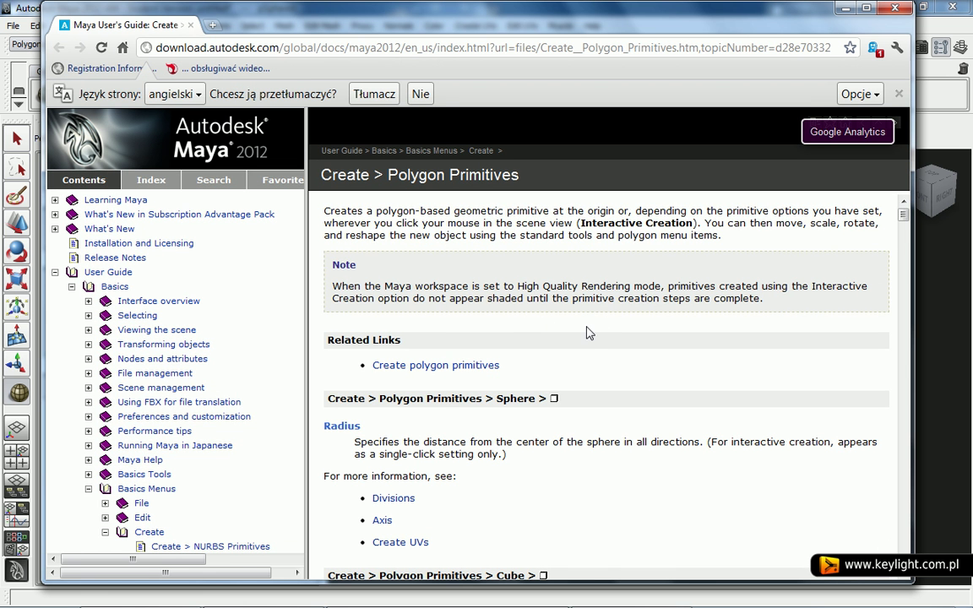
pyautogui.scroll(-5, 580, 328)
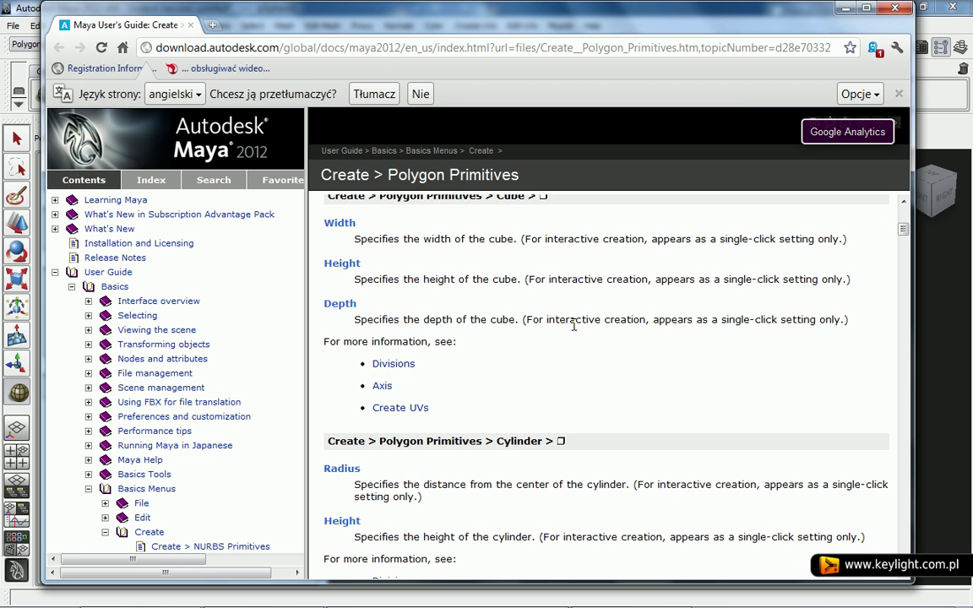
pyautogui.scroll(-5, 583, 321)
pyautogui.scroll(-5, 724, 278)
pyautogui.scroll(-5, 724, 277)
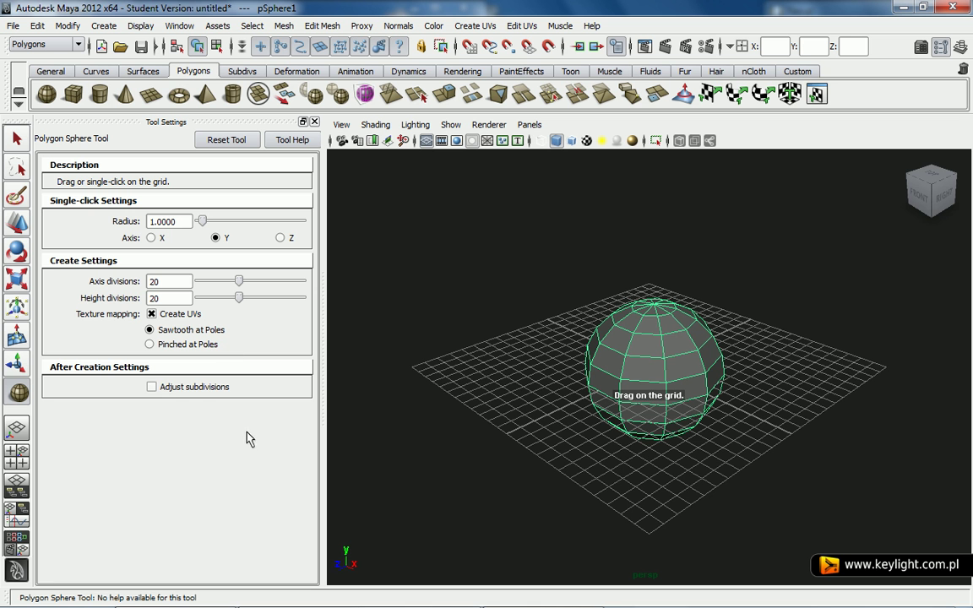
# Step: Enable Adjust subdivisions, delete the old sphere, and drag out a large, densely subdivided sphere
pyautogui.click(190, 389)
pyautogui.press('Delete')
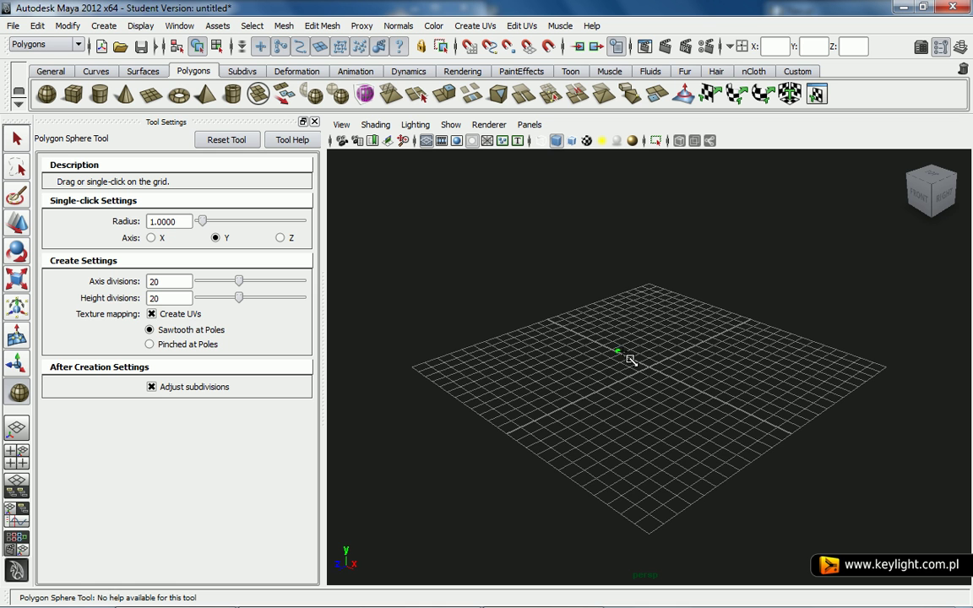
pyautogui.moveTo(630, 359)
pyautogui.mouseDown()
pyautogui.moveTo(678, 404)
pyautogui.moveTo(773, 461)
pyautogui.moveTo(695, 417)
pyautogui.moveTo(784, 459)
pyautogui.moveTo(719, 428)
pyautogui.mouseUp()
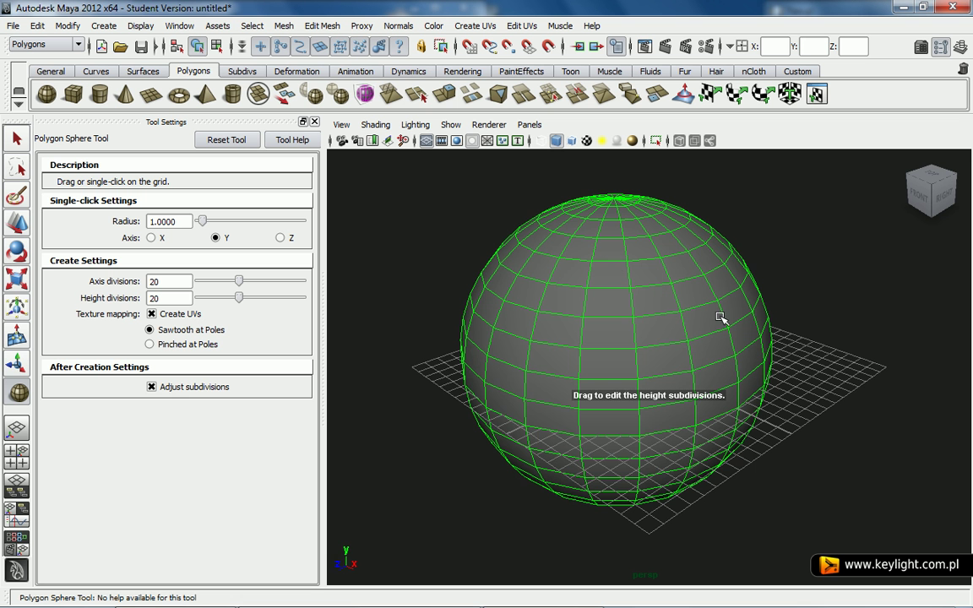
pyautogui.moveTo(765, 363)
pyautogui.mouseDown()
pyautogui.moveTo(755, 371)
pyautogui.moveTo(799, 372)
pyautogui.mouseUp()
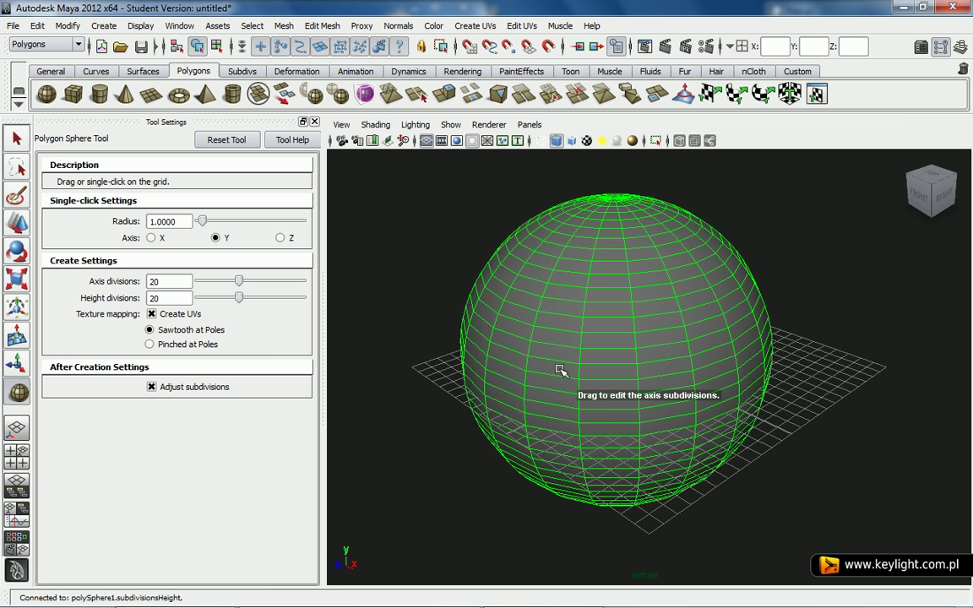
pyautogui.moveTo(559, 370); pyautogui.dragTo(849, 356)
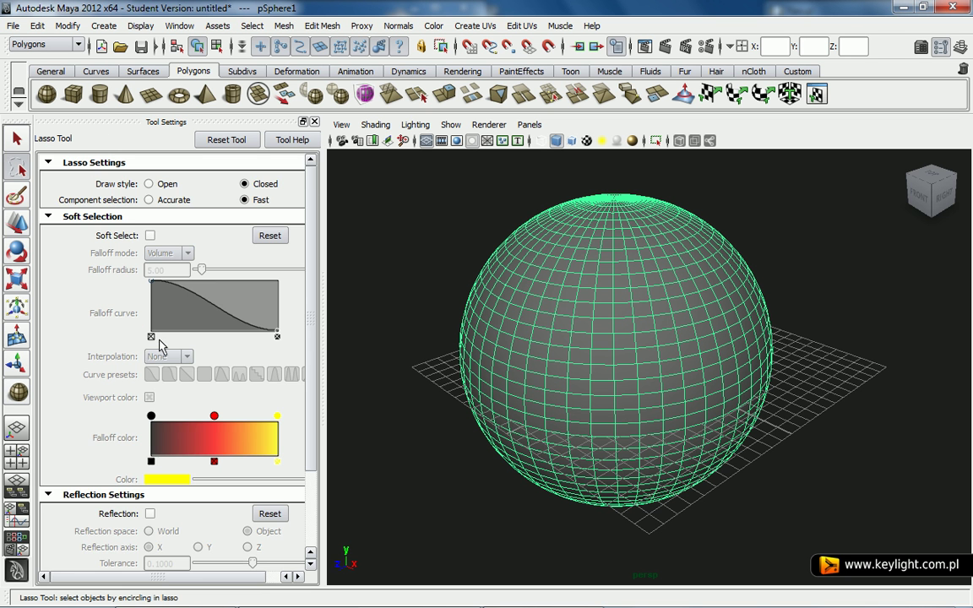
pyautogui.press('y')
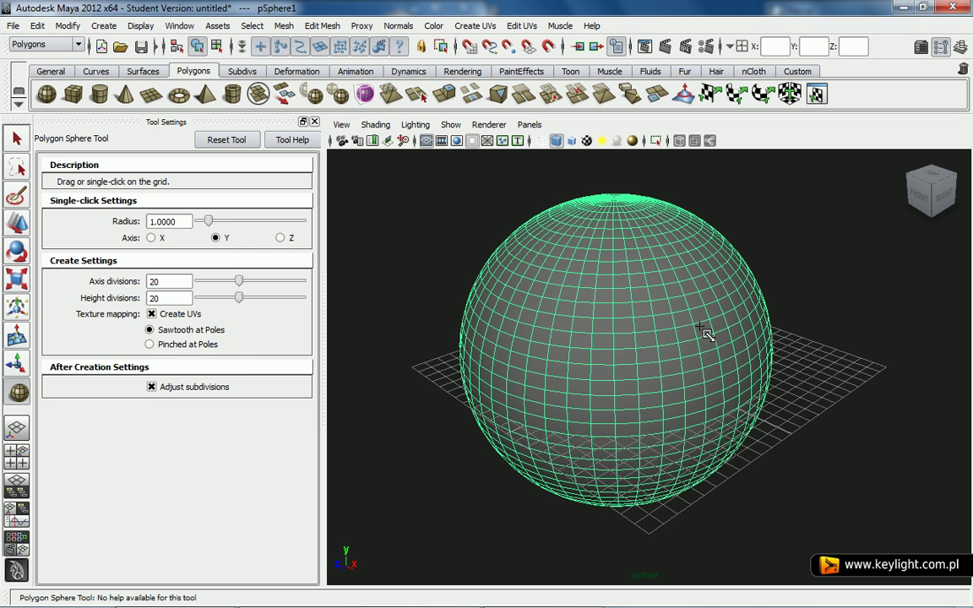
# Step: Review cube, cylinder, cone, plane, torus and sphere creation settings, then open Display > Heads Up Display
pyautogui.click(72, 94)
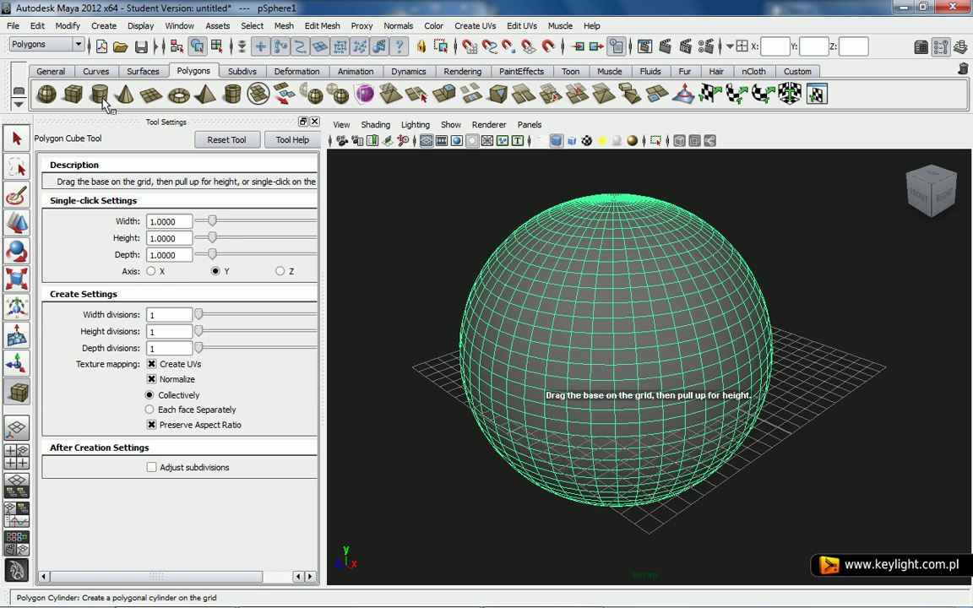
pyautogui.click(99, 94)
pyautogui.click(125, 95)
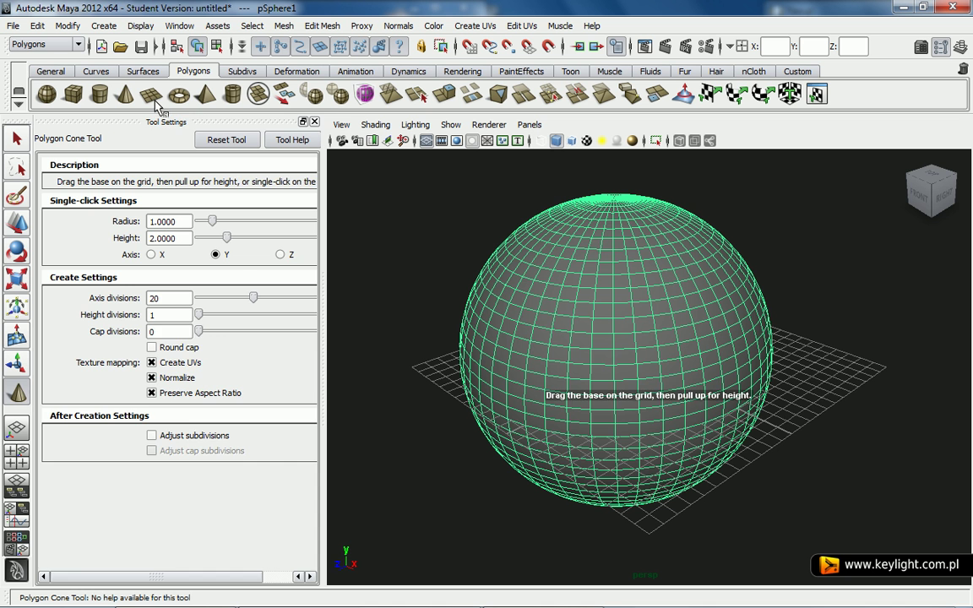
pyautogui.click(152, 97)
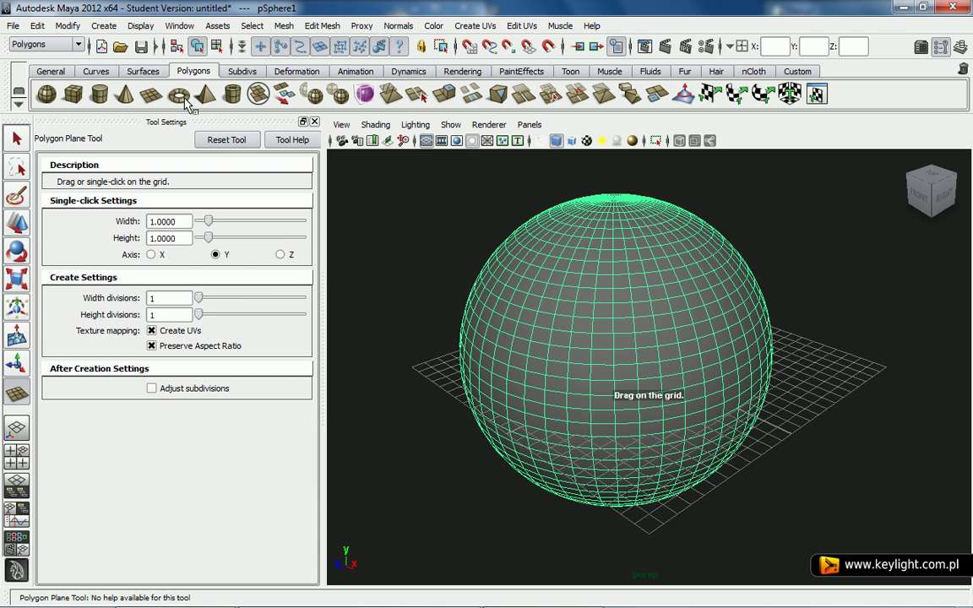
pyautogui.click(180, 95)
pyautogui.click(47, 94)
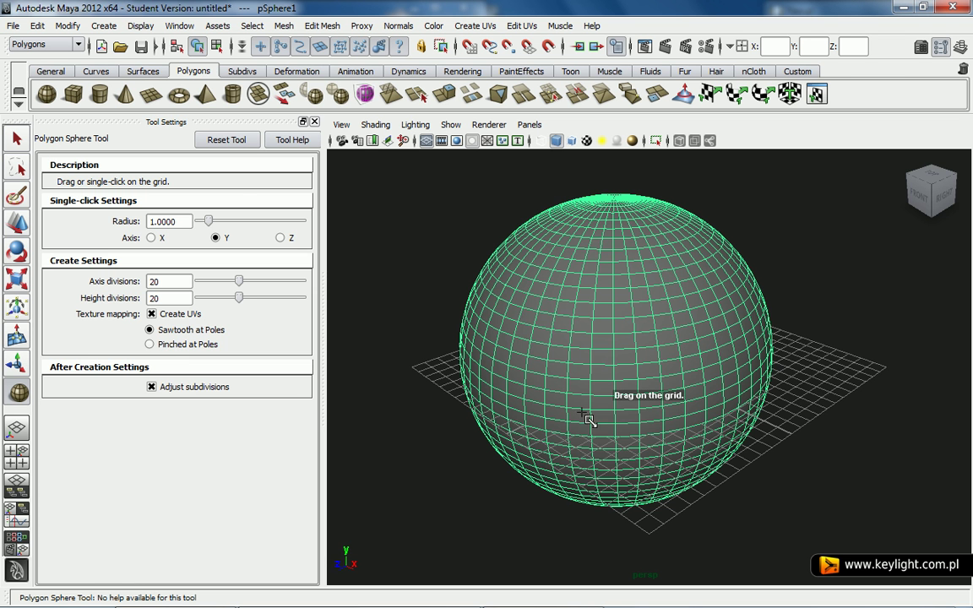
pyautogui.click(140, 26)
pyautogui.moveTo(175, 62)
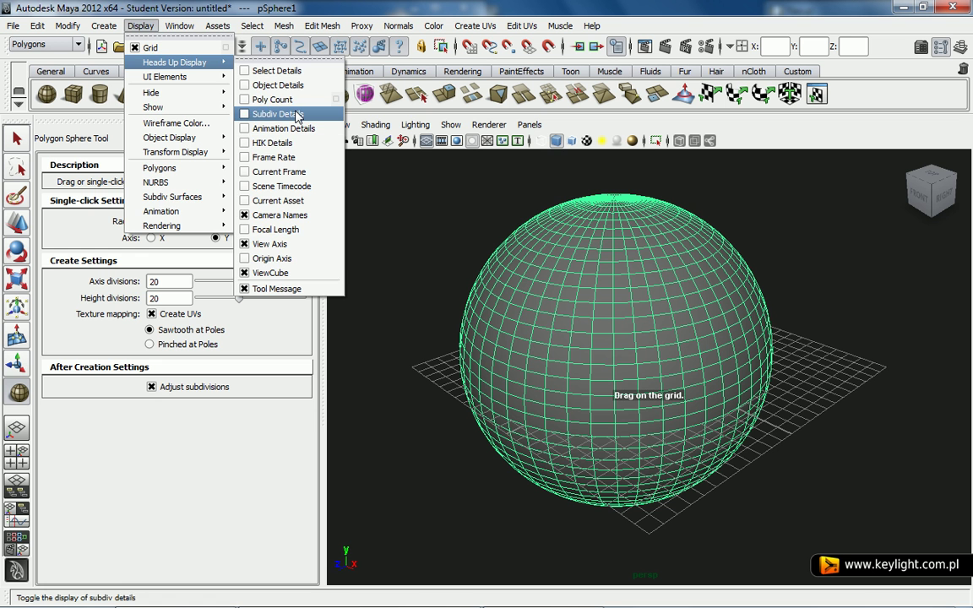
# Step: Turn on Tool messages in the Help preferences and shift the Preferences window to the right
pyautogui.click(304, 296)
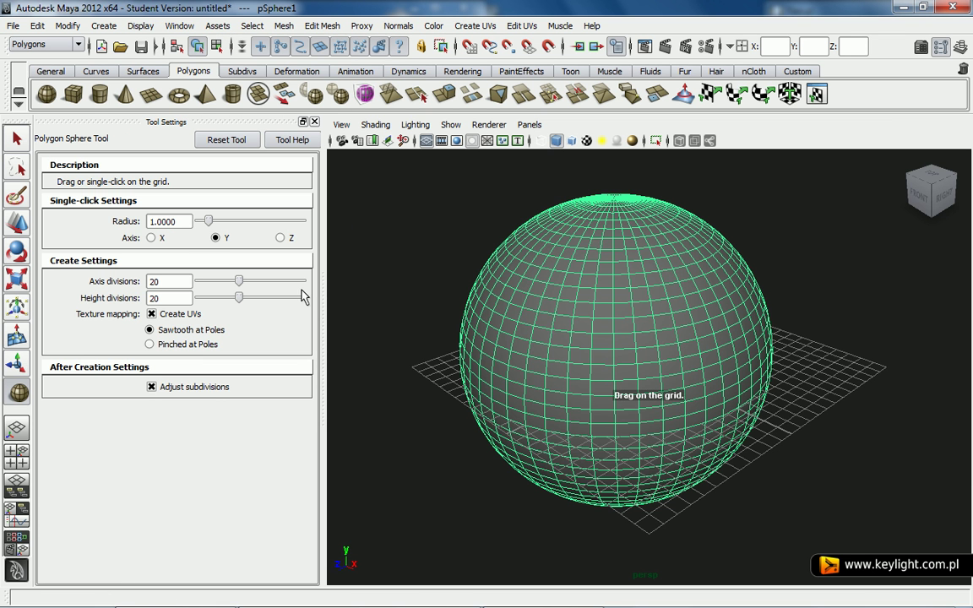
pyautogui.click(181, 26)
pyautogui.moveTo(219, 106)
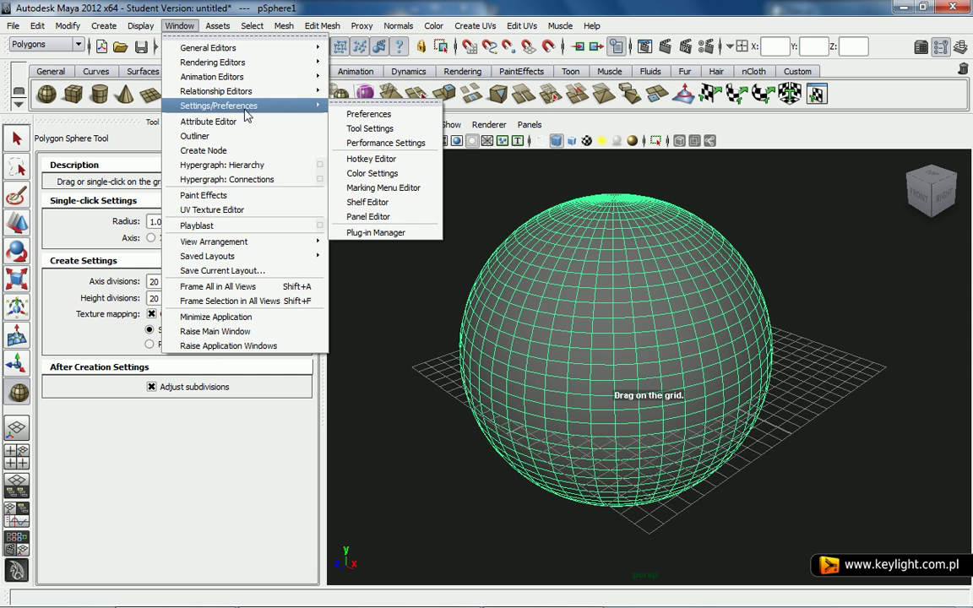
pyautogui.click(369, 114)
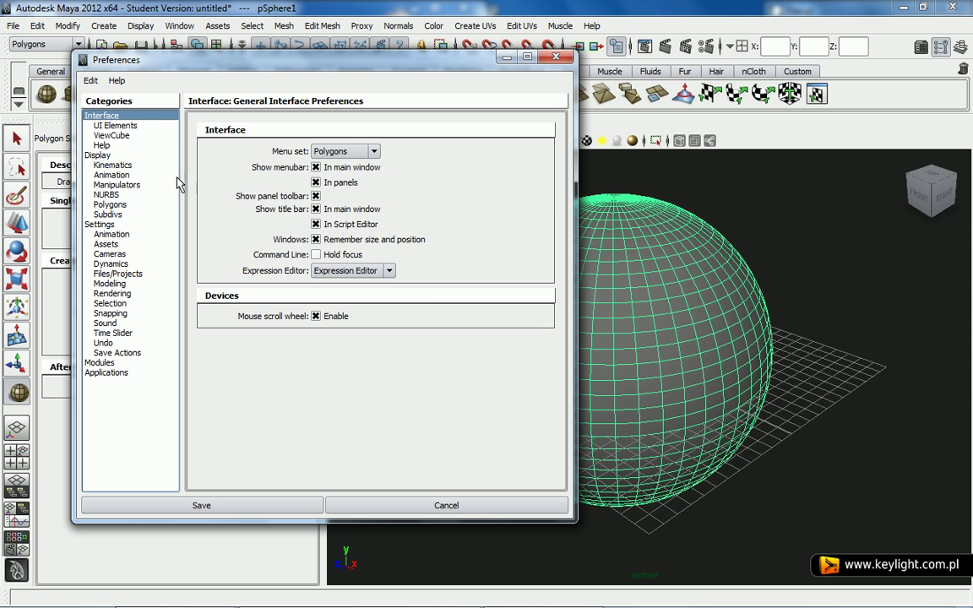
pyautogui.click(97, 142)
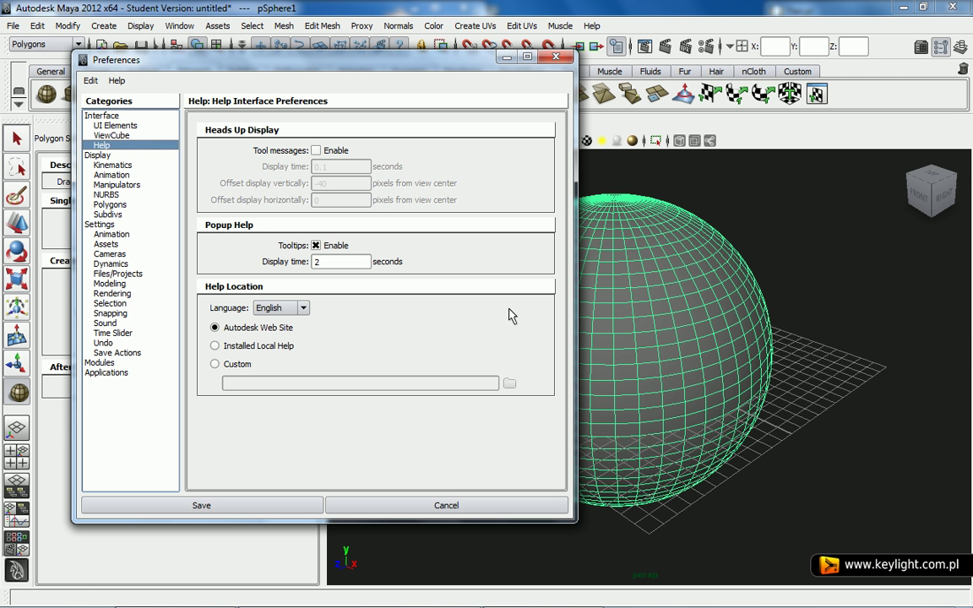
pyautogui.click(316, 150)
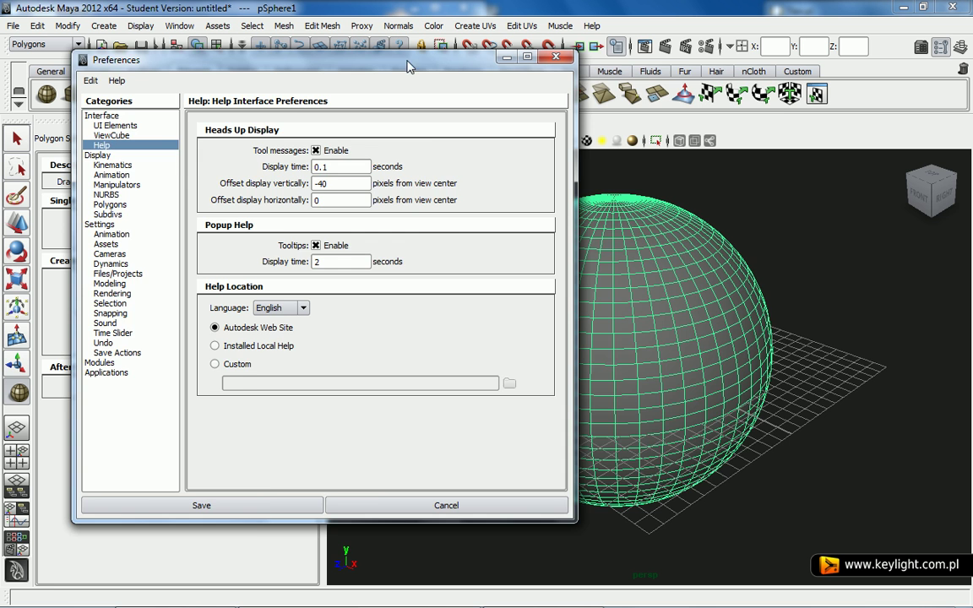
pyautogui.moveTo(409, 66); pyautogui.dragTo(601, 65)
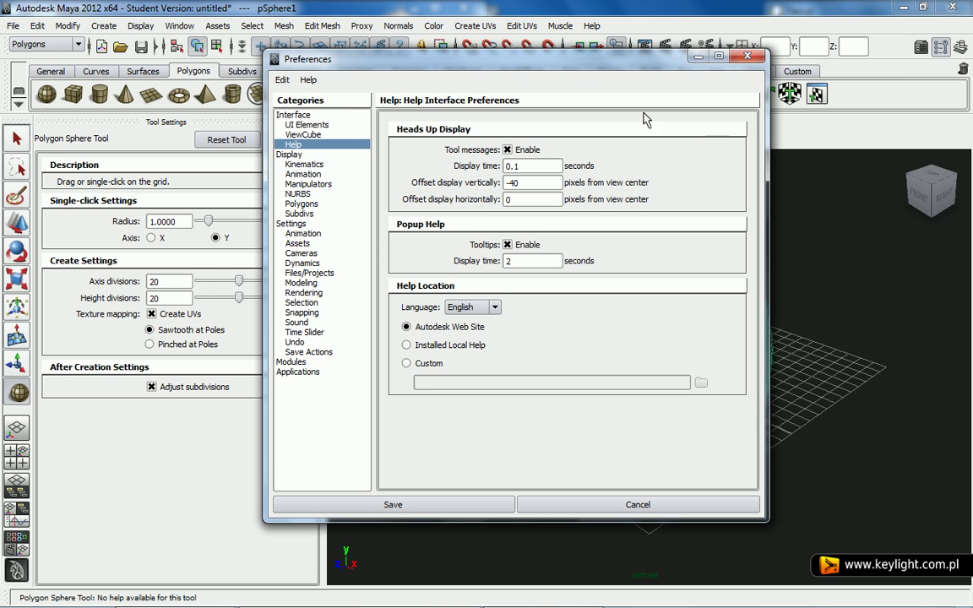
pyautogui.moveTo(445, 59)
pyautogui.mouseDown()
pyautogui.moveTo(628, 102)
pyautogui.moveTo(432, 65)
pyautogui.mouseUp()
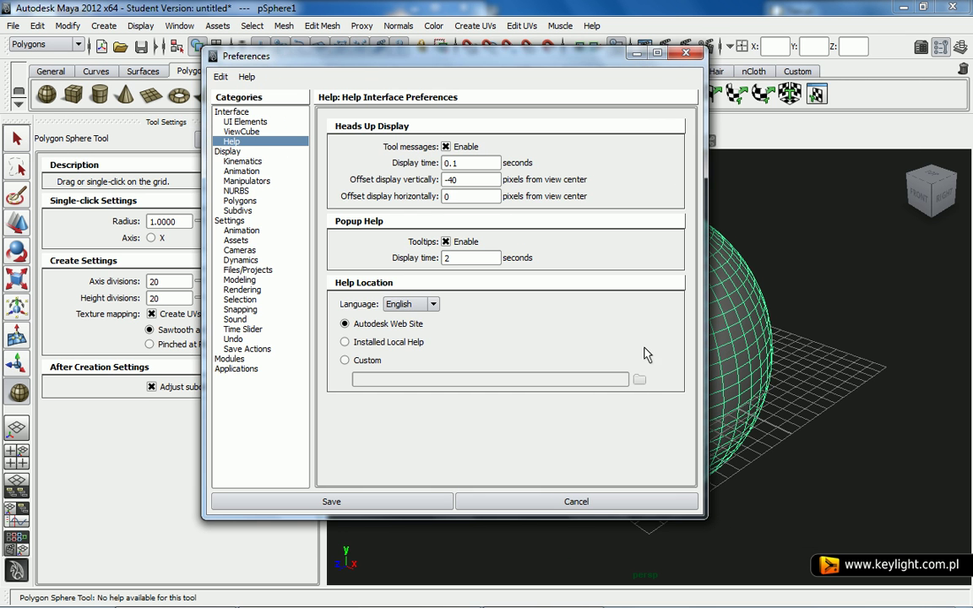